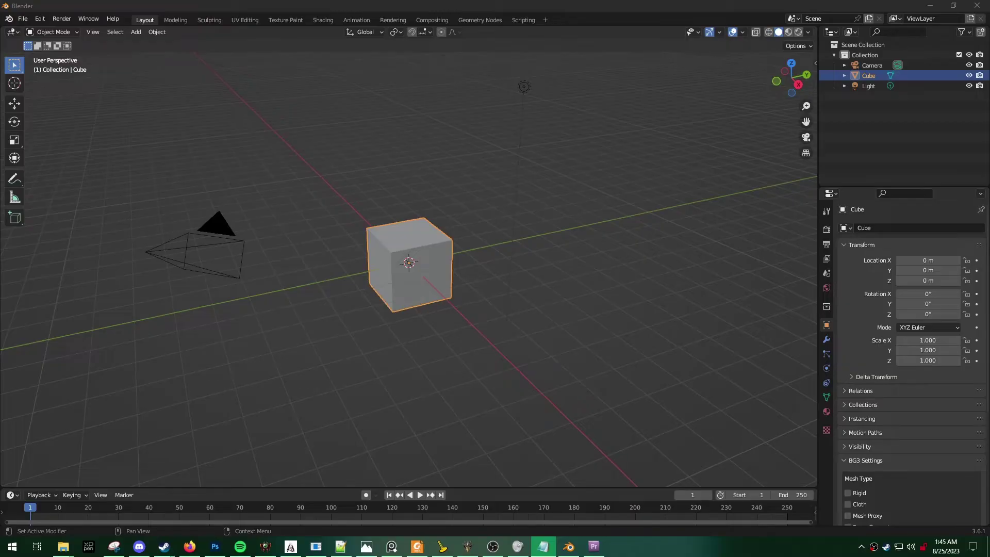
# In Preferences > Add-ons, show only enabled add-ons and expand the DOS2/BG3 Collada Exporter
pyautogui.click(315, 6)
pyautogui.click(40, 18)
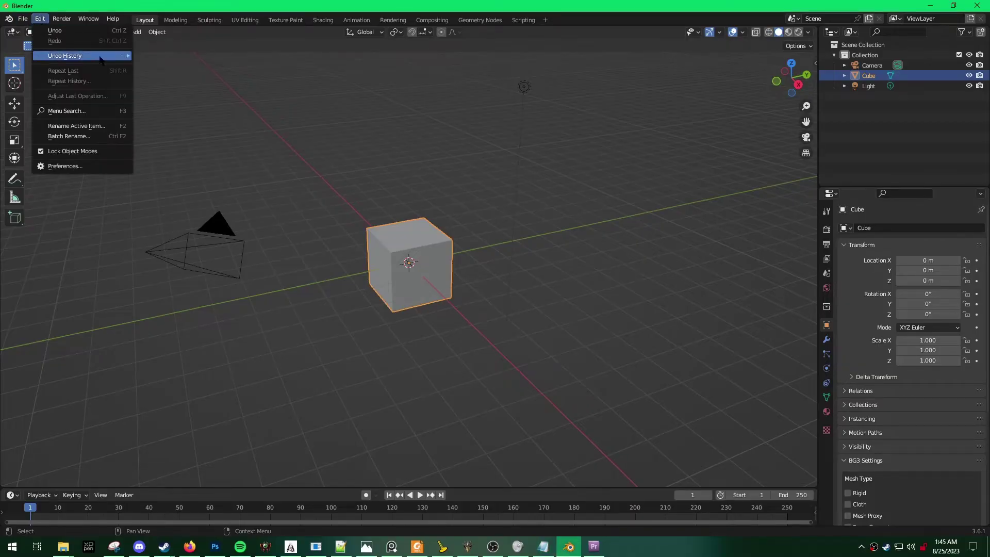
pyautogui.click(66, 166)
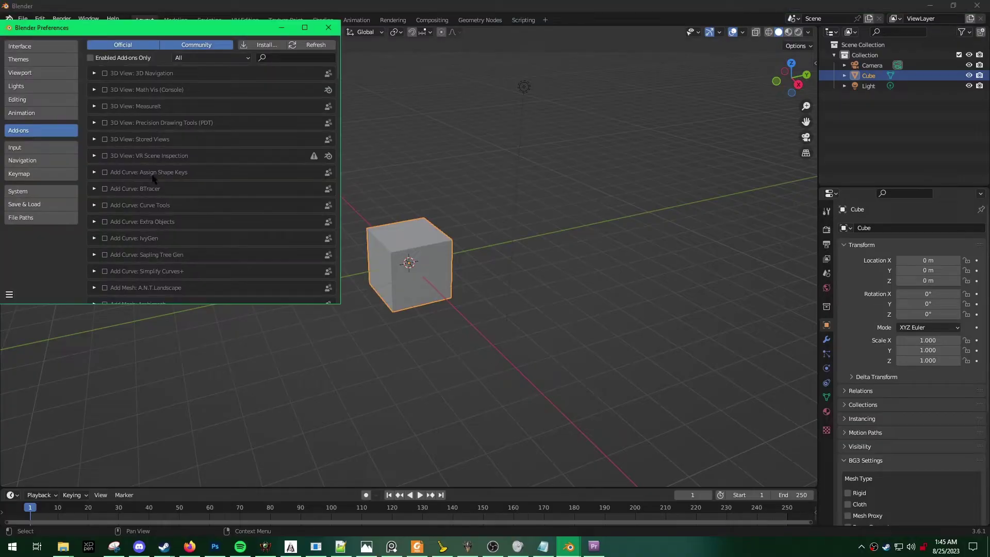
pyautogui.click(96, 60)
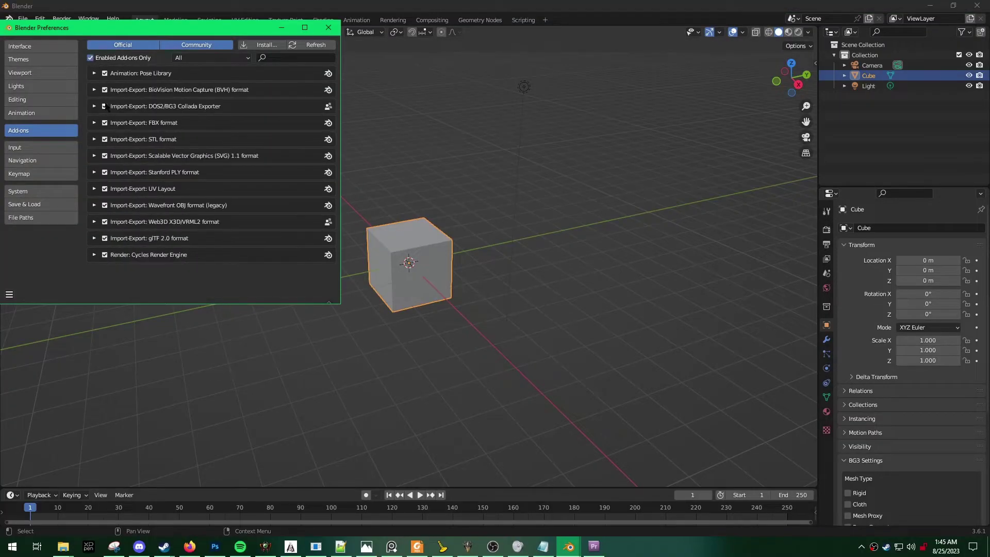
pyautogui.click(93, 106)
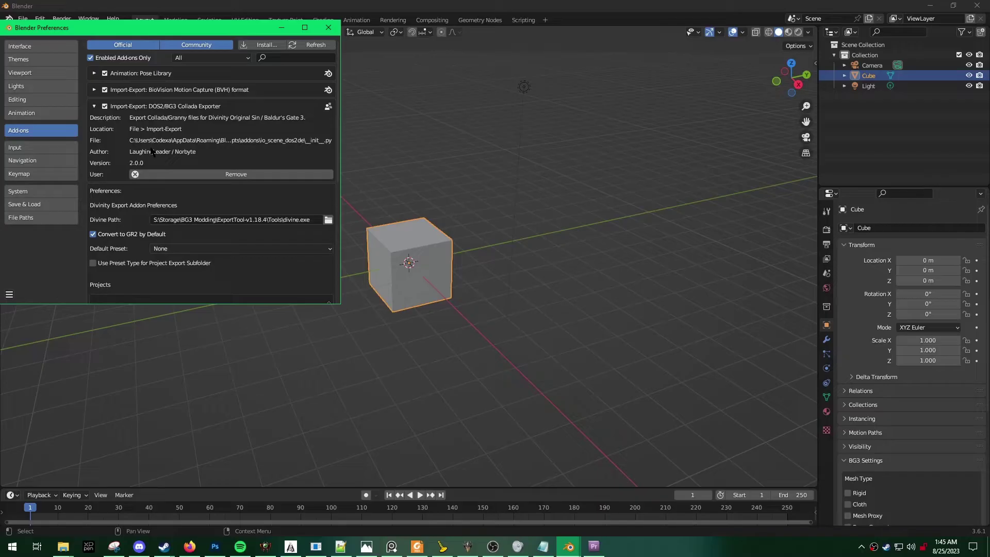
# Set the exporter's Divine Path to divine.exe in the ExportTool-v1.18.4 Tools folder
pyautogui.click(328, 219)
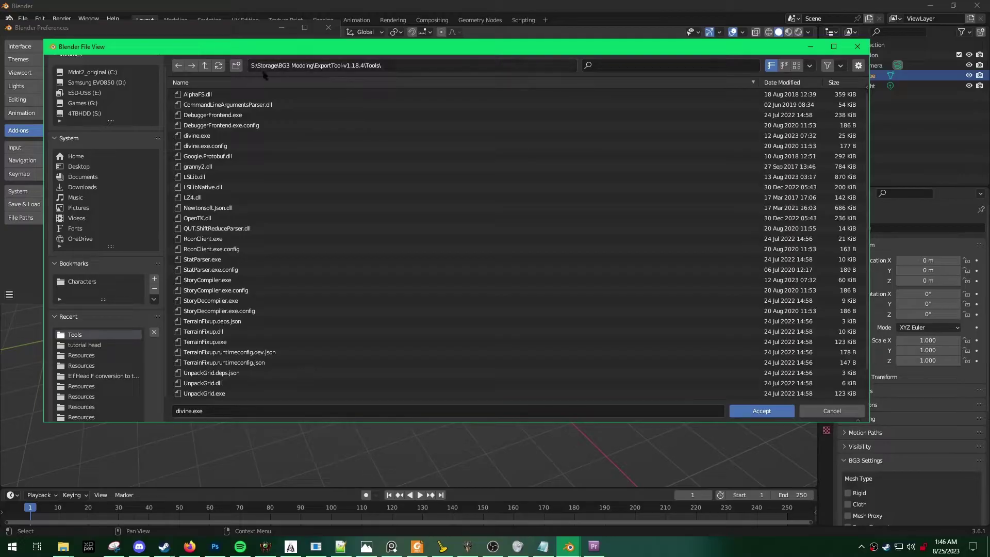
pyautogui.click(205, 65)
pyautogui.click(227, 94)
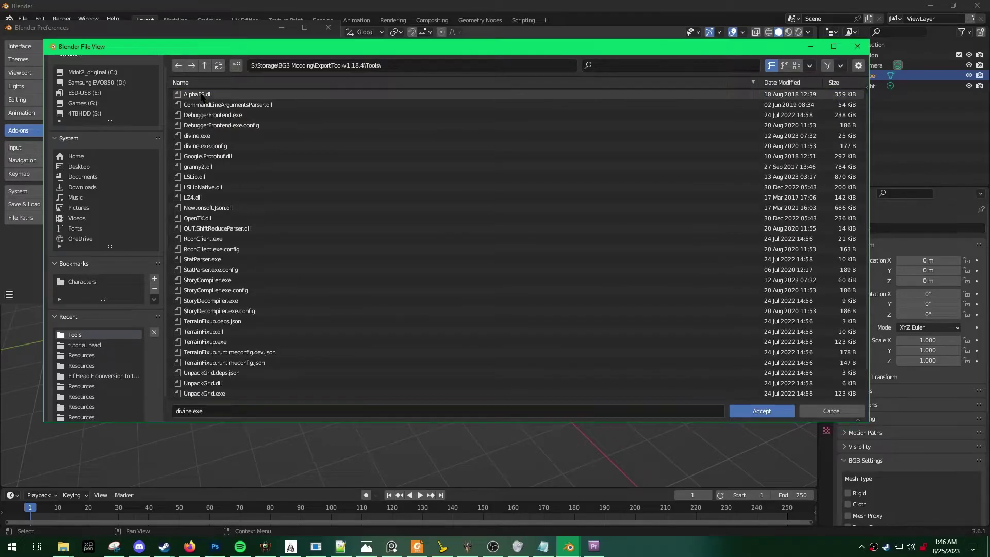
pyautogui.click(216, 135)
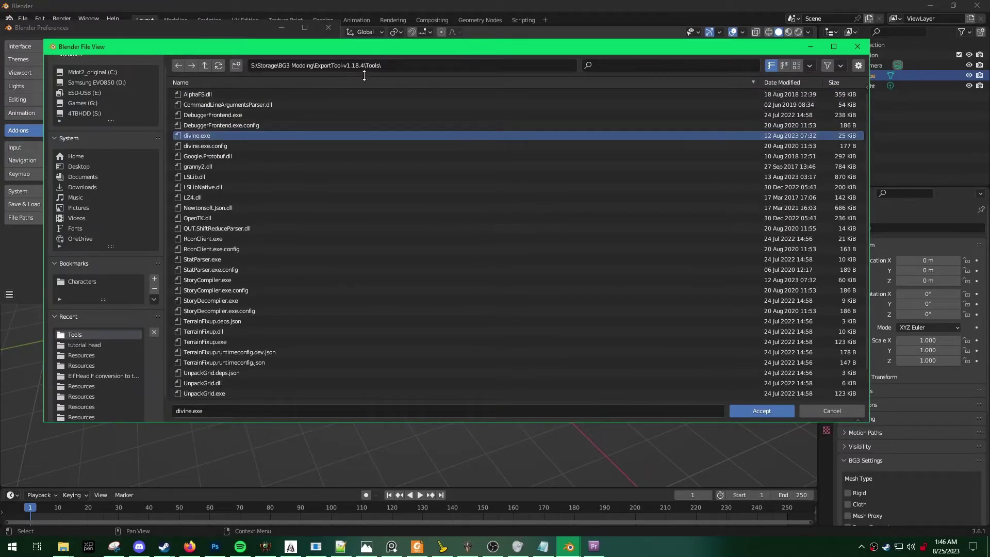
pyautogui.click(762, 410)
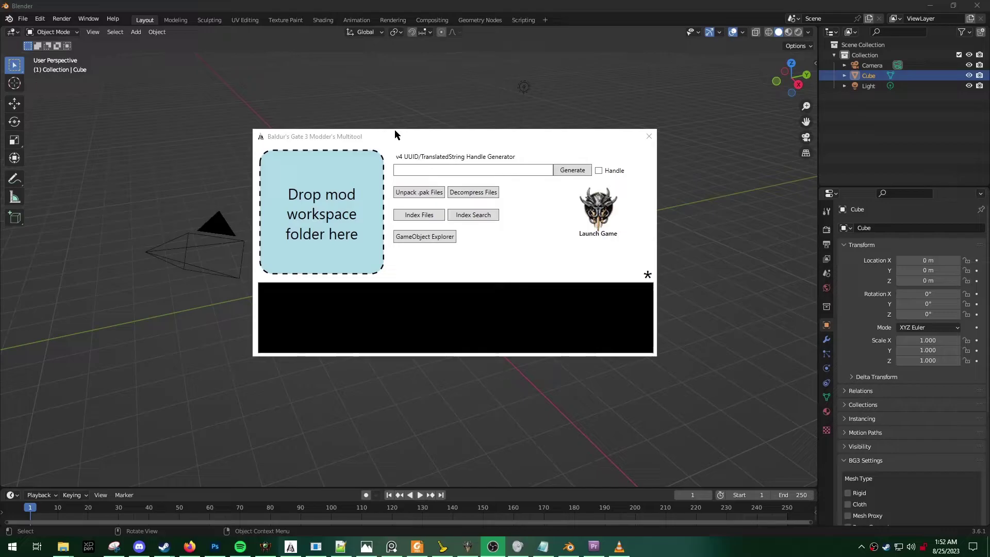
# Reposition the Modder's Multitool window, then switch windows back to Blender's cube scene
pyautogui.moveTo(395, 134)
pyautogui.mouseDown()
pyautogui.moveTo(376, 139)
pyautogui.moveTo(387, 146)
pyautogui.mouseUp()
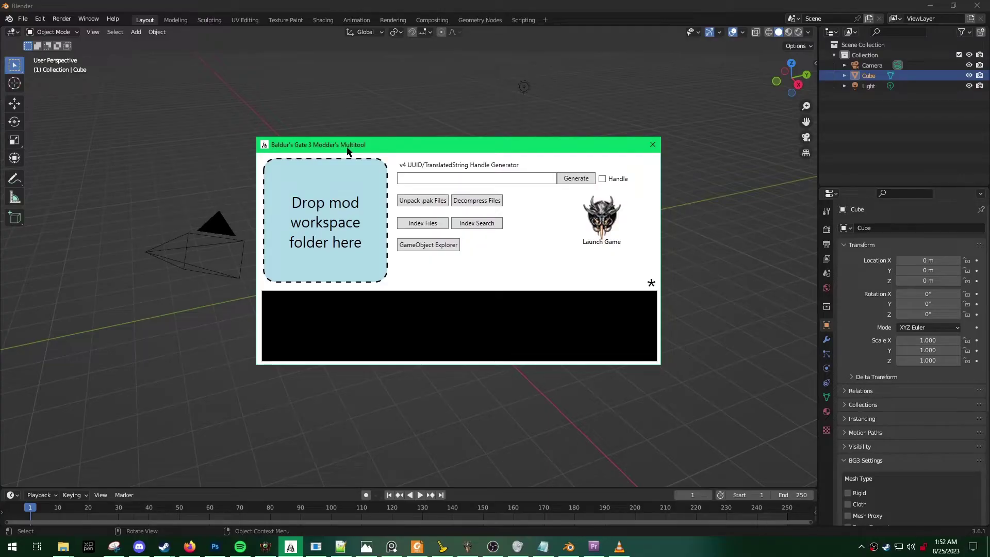
pyautogui.hotkey('alt', 'Tab')
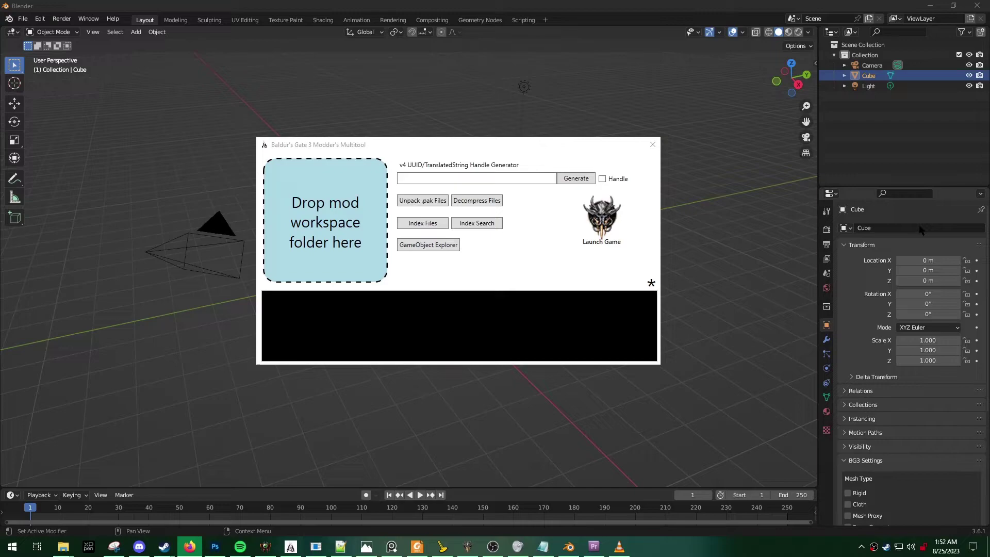
pyautogui.click(547, 150)
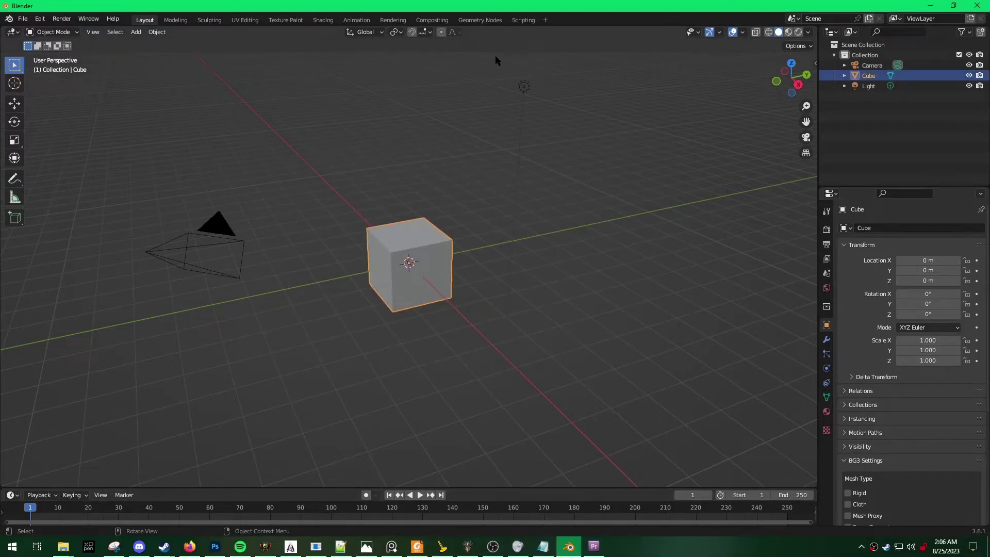
# Delete the camera, cube and light, then import ELF_F_NKD_Head_G.GR2 from Elves\_Female\Resources
pyautogui.moveTo(877, 112); pyautogui.dragTo(862, 62)
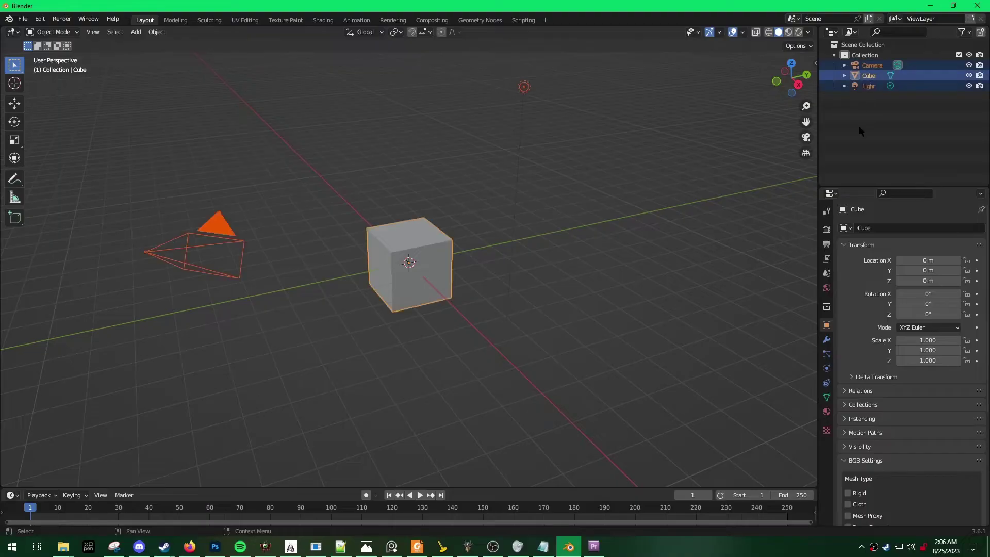
pyautogui.press('Delete')
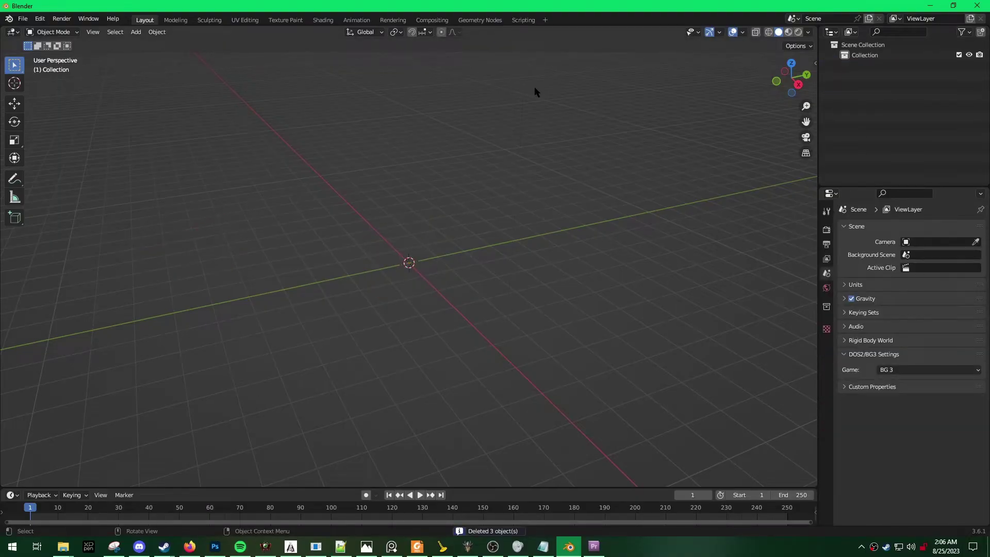
pyautogui.click(23, 20)
pyautogui.moveTo(57, 159)
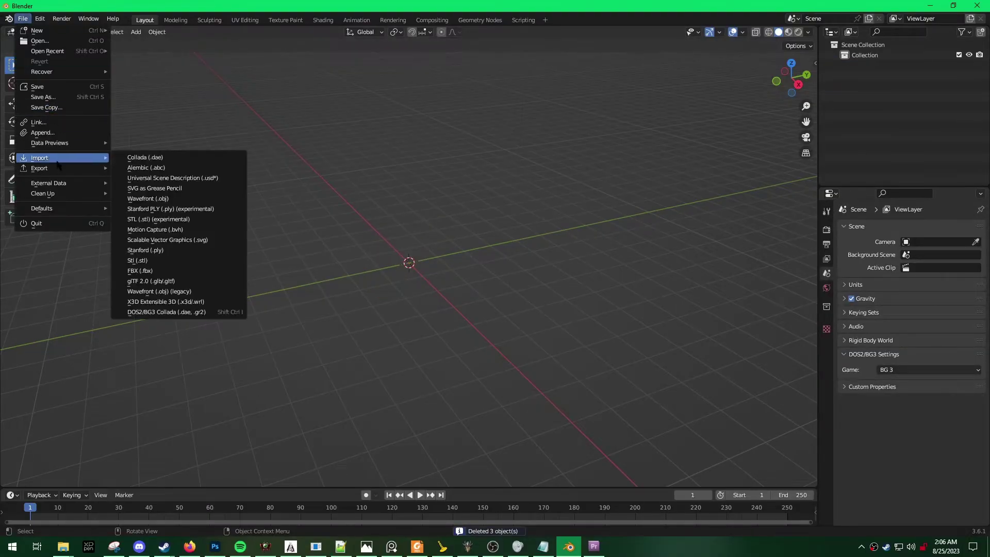
pyautogui.click(183, 313)
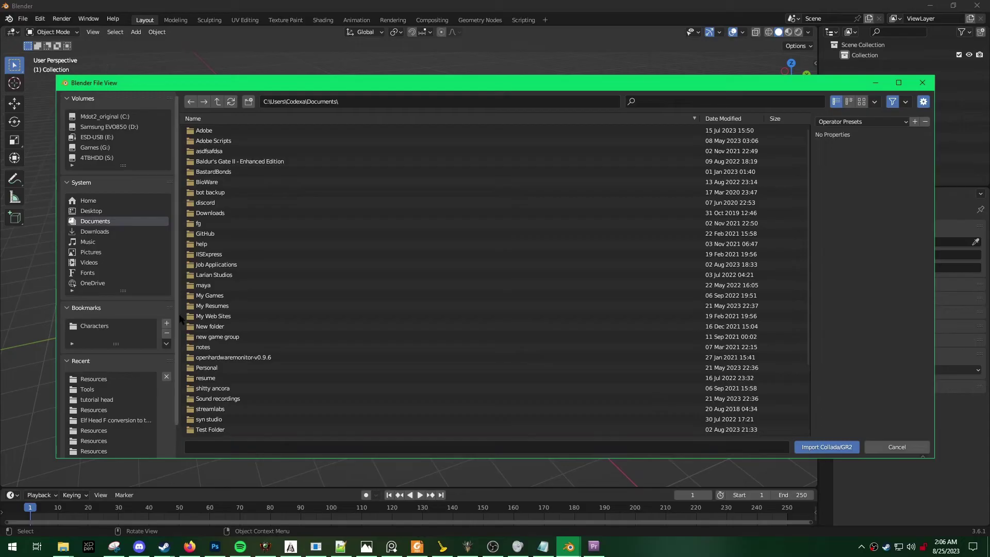
pyautogui.click(98, 326)
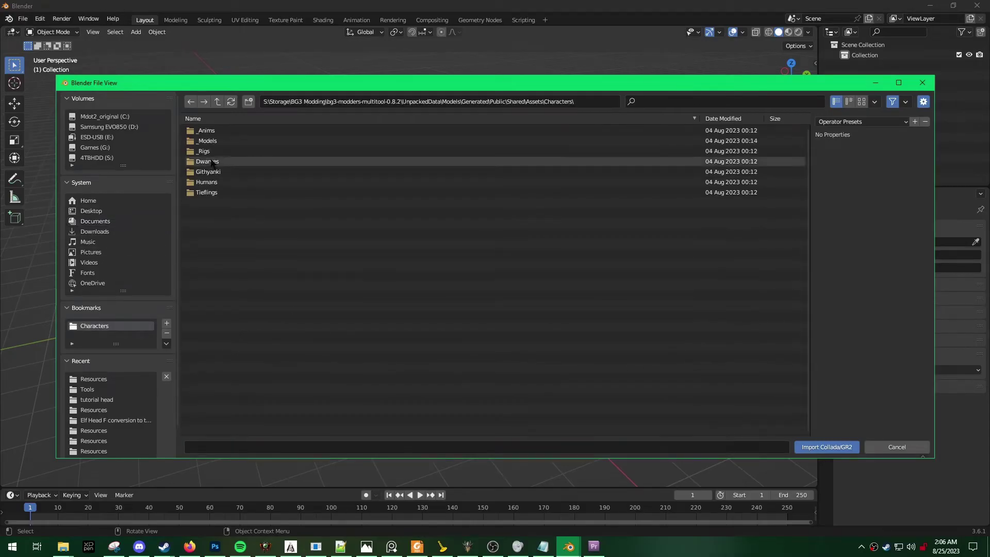
pyautogui.doubleClick(209, 131)
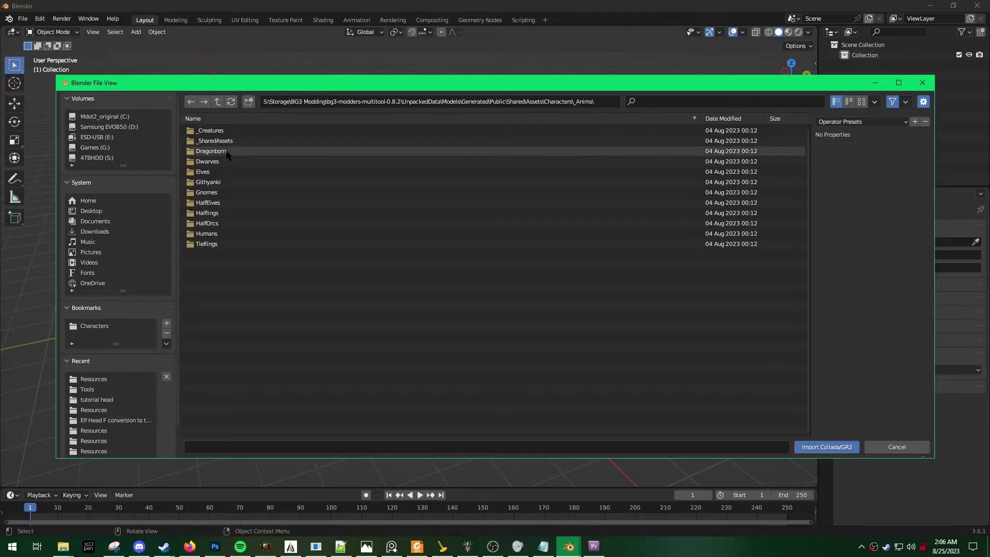
pyautogui.doubleClick(219, 172)
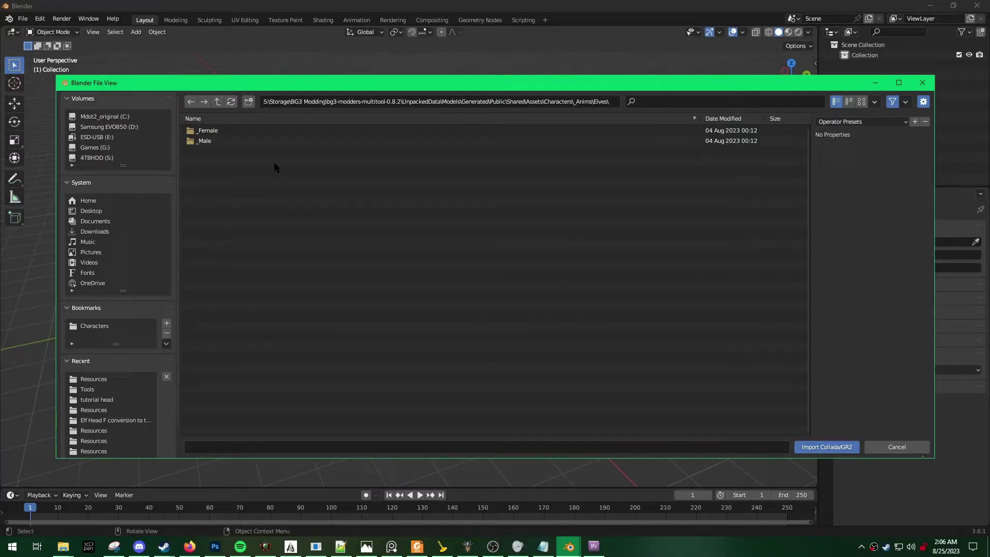
pyautogui.doubleClick(219, 140)
pyautogui.doubleClick(211, 131)
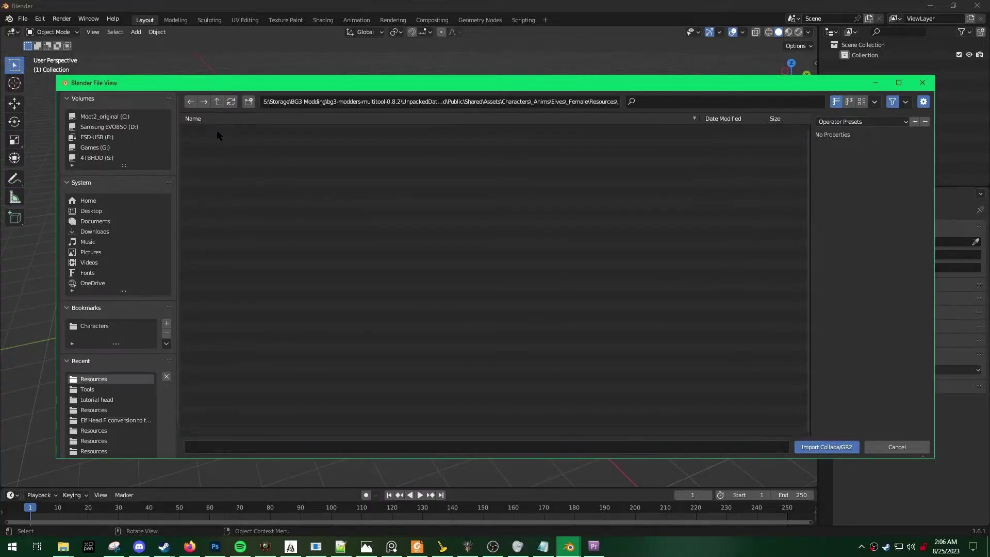
pyautogui.click(288, 223)
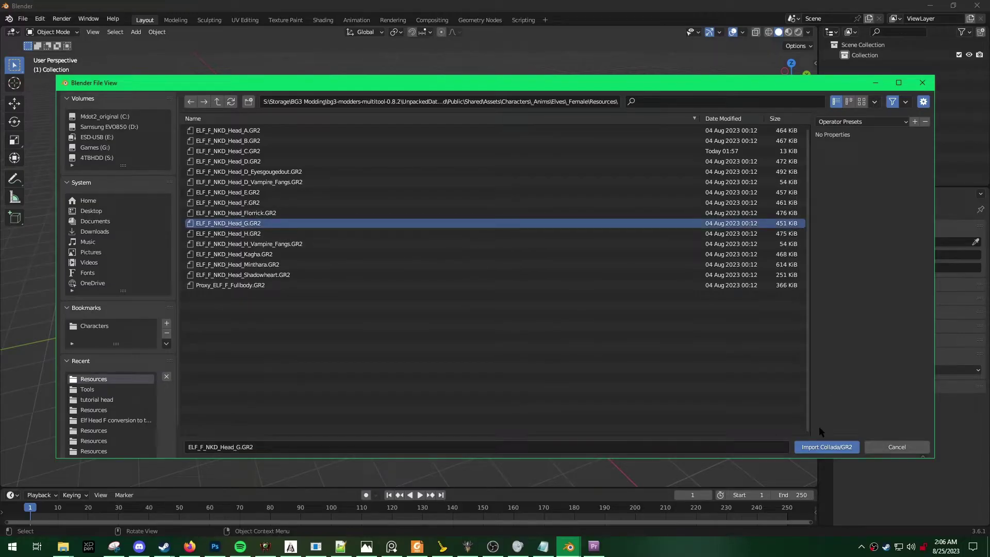
pyautogui.click(826, 447)
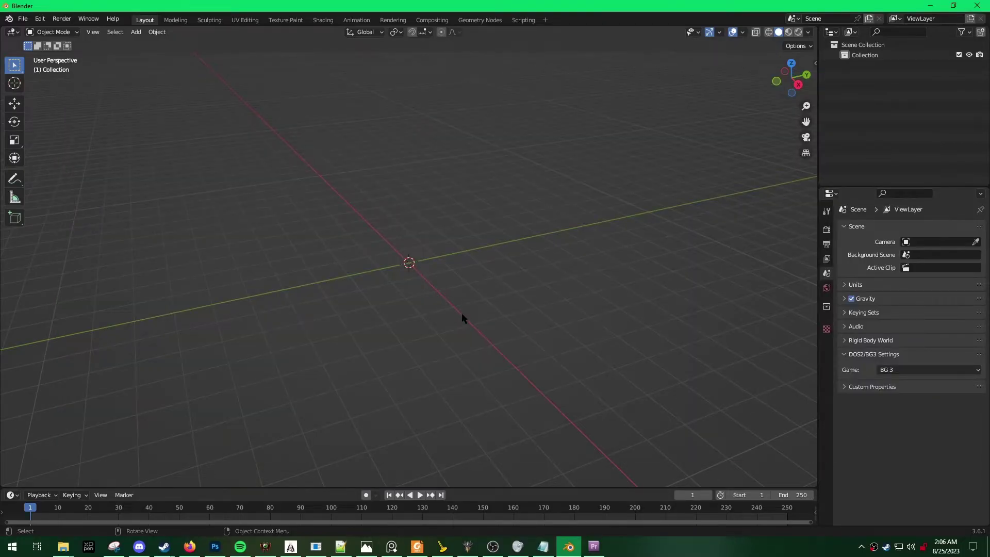
# Hide the armature and zoom in on the imported elf head
pyautogui.scroll(6, 463, 198)
pyautogui.keyDown('shift'); pyautogui.moveTo(435, 181); pyautogui.dragTo(433, 224, button='middle'); pyautogui.keyUp('shift')
pyautogui.scroll(3, 469, 237)
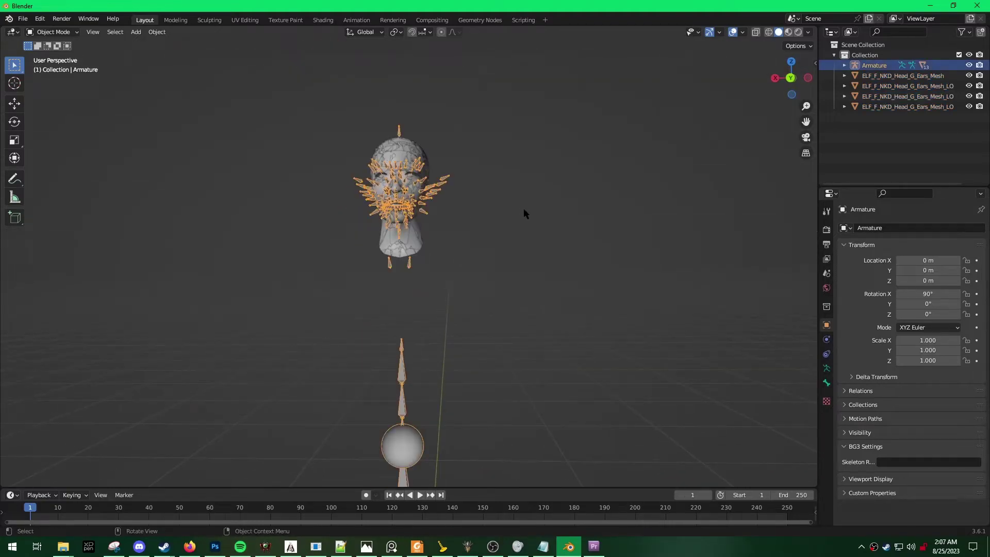
pyautogui.press('h')
pyautogui.scroll(3, 524, 199)
pyautogui.moveTo(511, 160); pyautogui.dragTo(507, 209, button='middle')
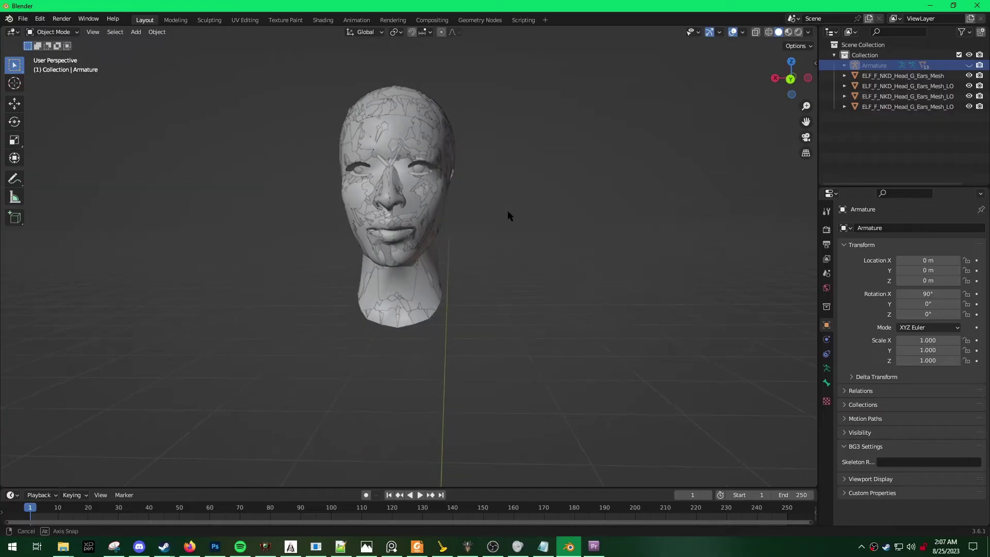
# Undo the accidental move of the ear meshes and select only ELF_F_NKD_Head_G_Ears_Mesh
pyautogui.click(897, 106)
pyautogui.keyDown('shift'); pyautogui.click(903, 76); pyautogui.keyUp('shift')
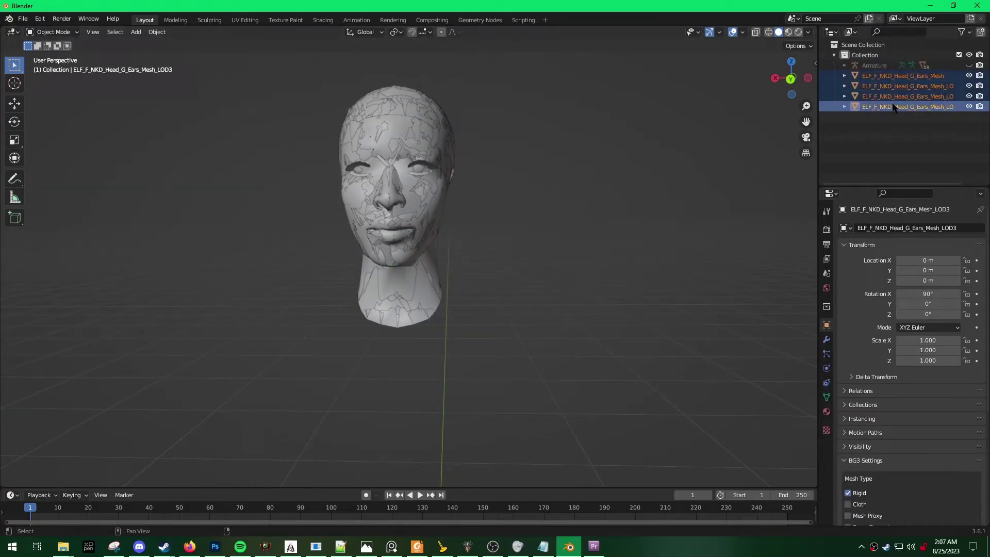
pyautogui.click(908, 106)
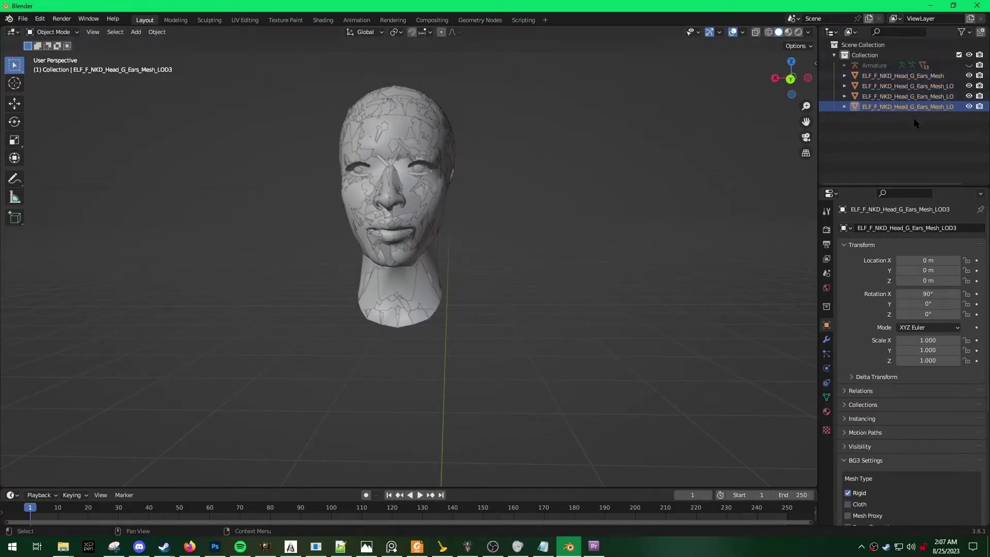
pyautogui.keyDown('shift'); pyautogui.click(904, 76); pyautogui.keyUp('shift')
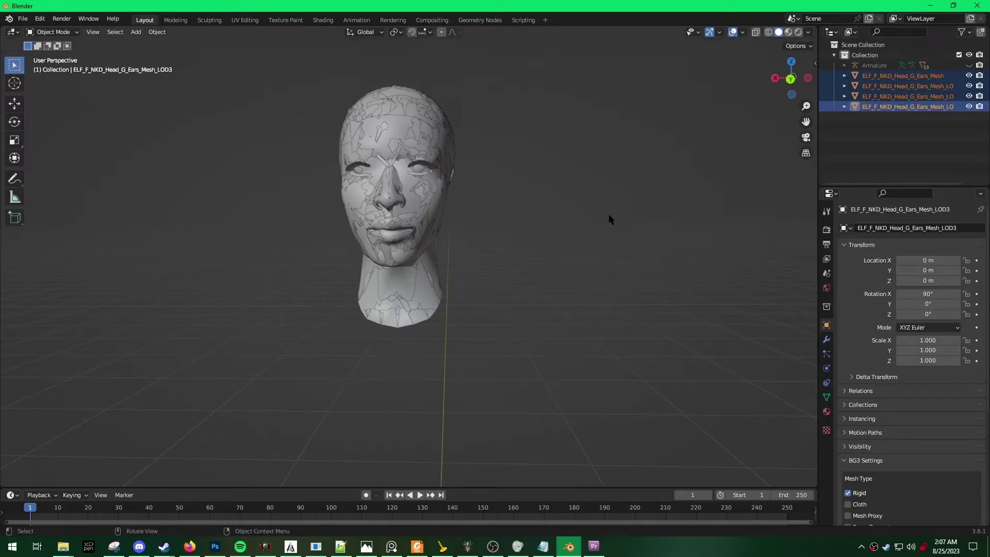
pyautogui.press('g')
pyautogui.click(555, 213)
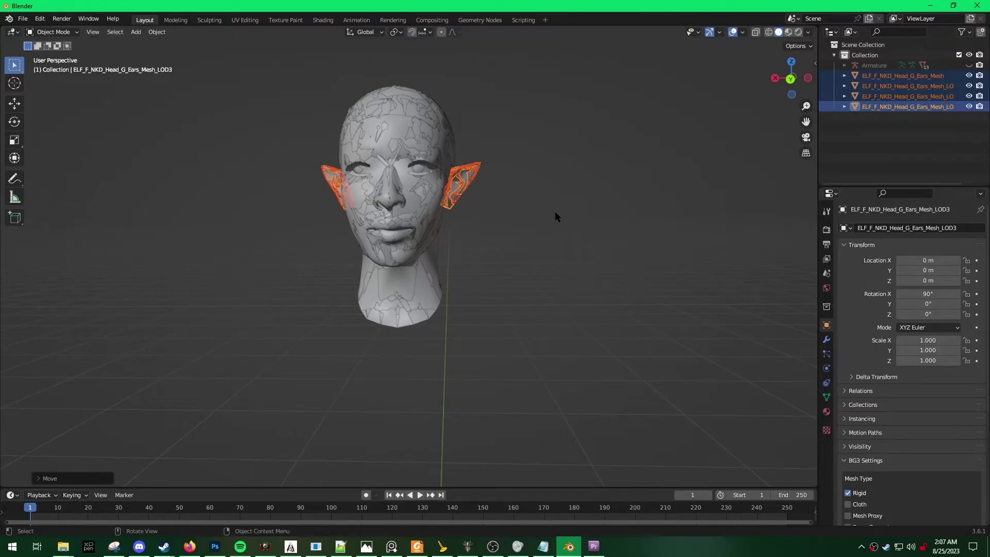
pyautogui.hotkey('ctrl', 'z')
pyautogui.hotkey('ctrl', 'z')
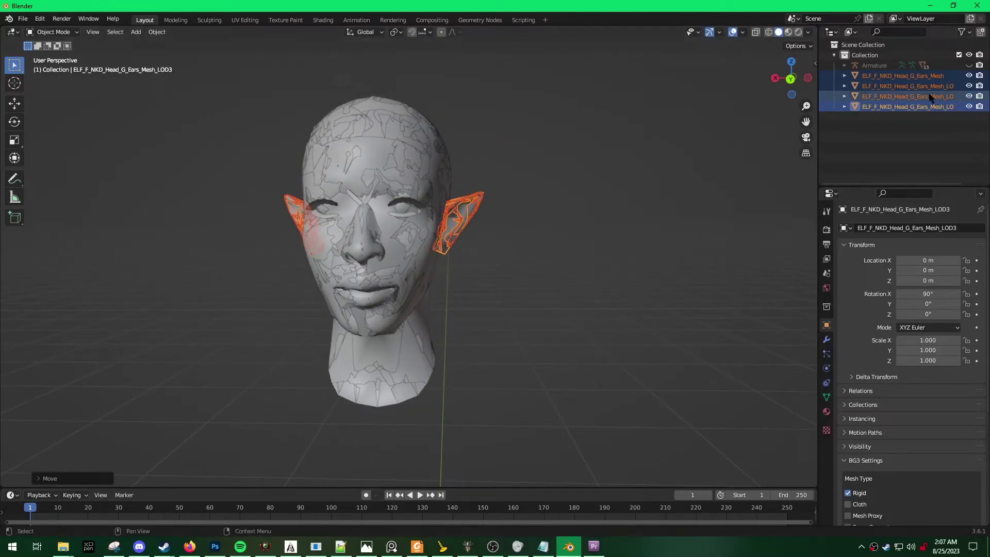
pyautogui.click(907, 77)
# In Object Data properties, add a vertex group to ELF_F_NKD_Head_G_Ears_Mesh and name it Head_M
pyautogui.click(826, 397)
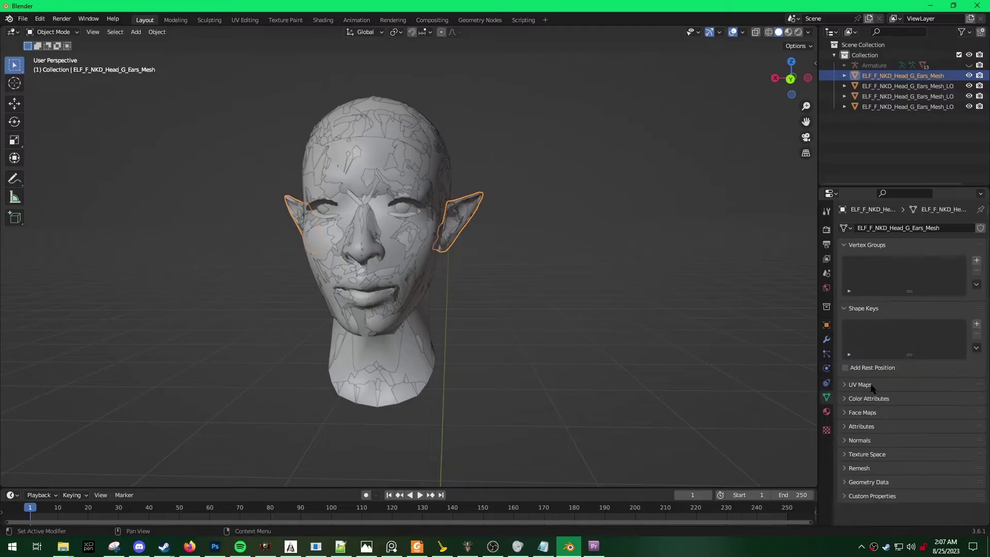
pyautogui.click(977, 260)
pyautogui.doubleClick(873, 263)
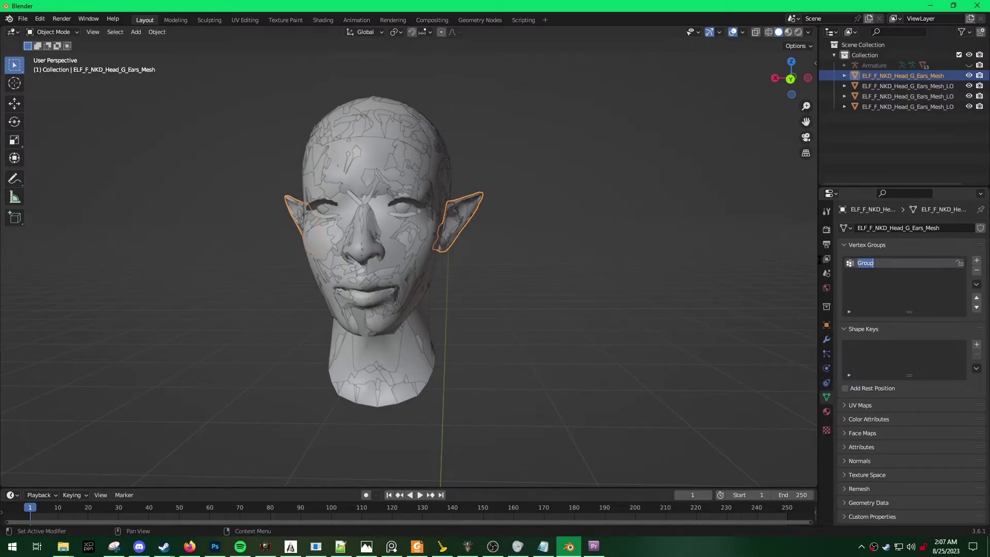
pyautogui.write('Head_M')
pyautogui.moveTo(670, 261); pyautogui.dragTo(581, 262, button='middle')
pyautogui.scroll(4, 497, 241)
pyautogui.moveTo(497, 241); pyautogui.dragTo(518, 259, button='middle')
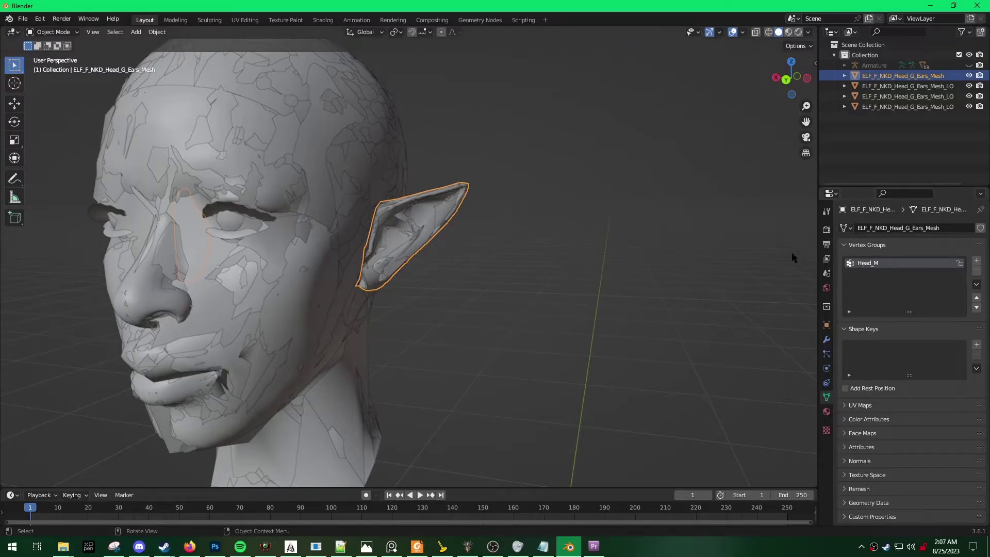
pyautogui.scroll(3, 545, 227)
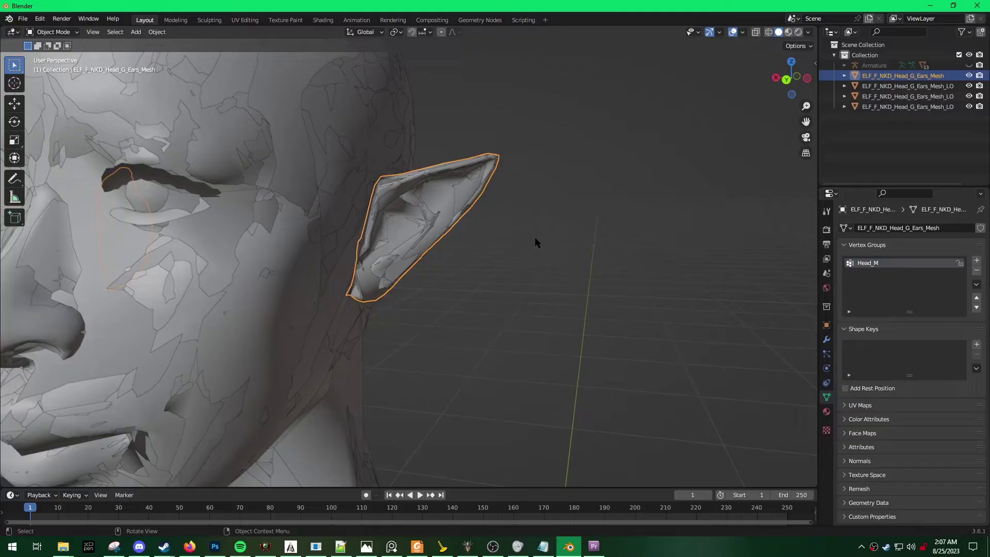
# In Edit Mode, select all ear mesh vertices and assign them to Head_M
pyautogui.press('Tab')
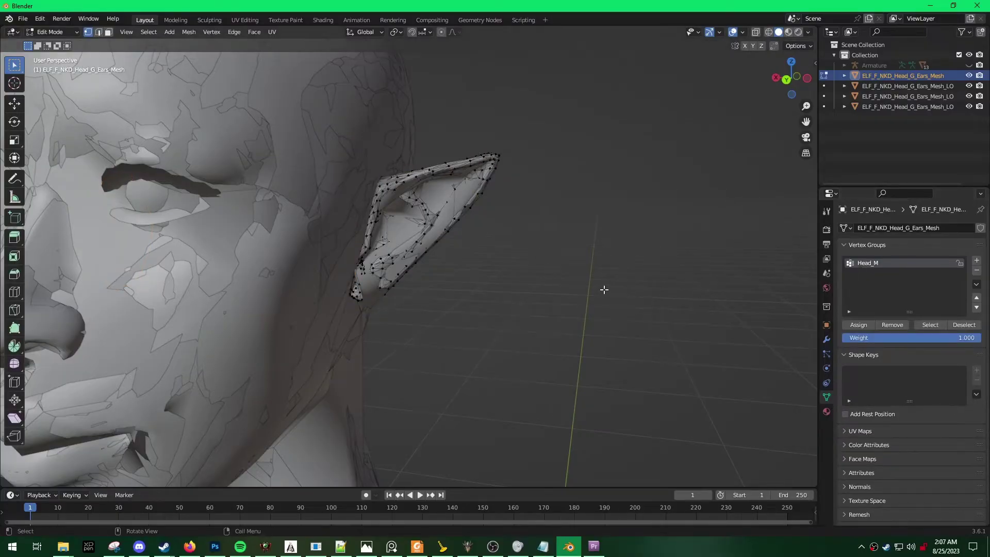
pyautogui.scroll(-3, 574, 280)
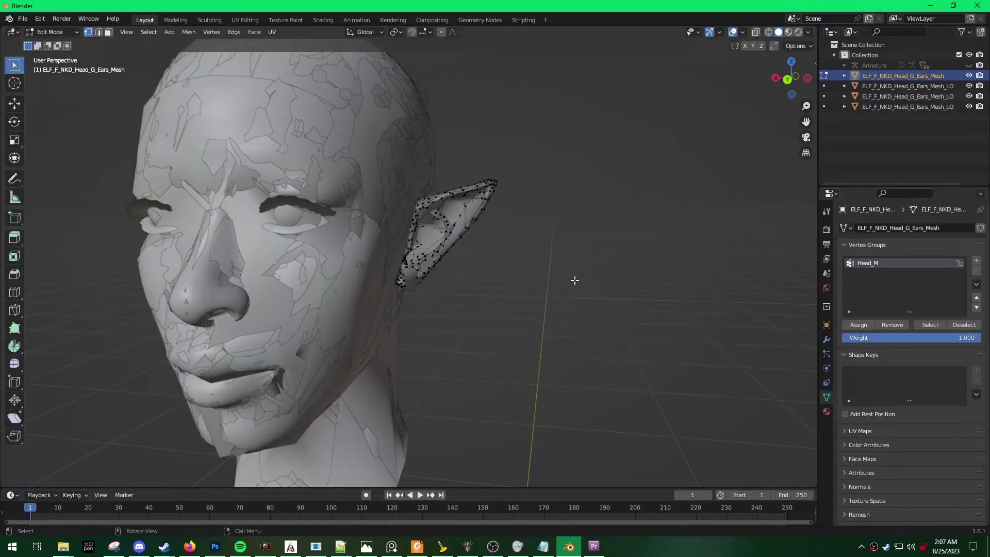
pyautogui.moveTo(590, 255); pyautogui.dragTo(577, 252, button='middle')
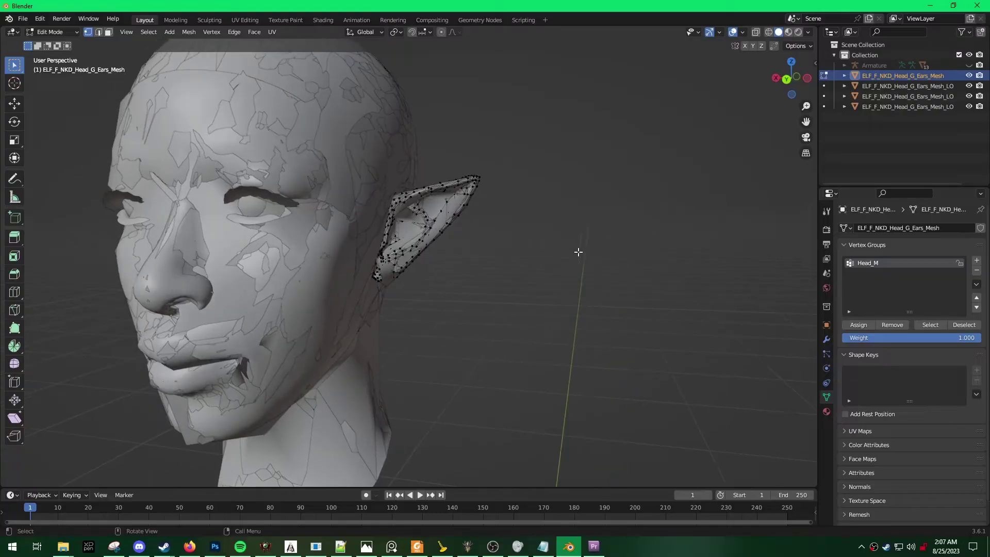
pyautogui.scroll(2, 516, 236)
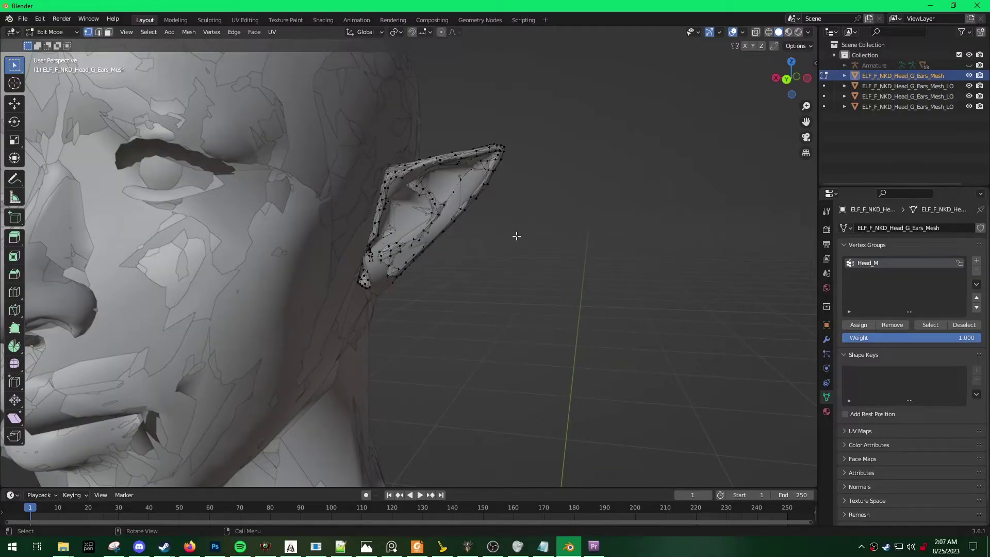
pyautogui.press('a')
pyautogui.scroll(-2, 516, 235)
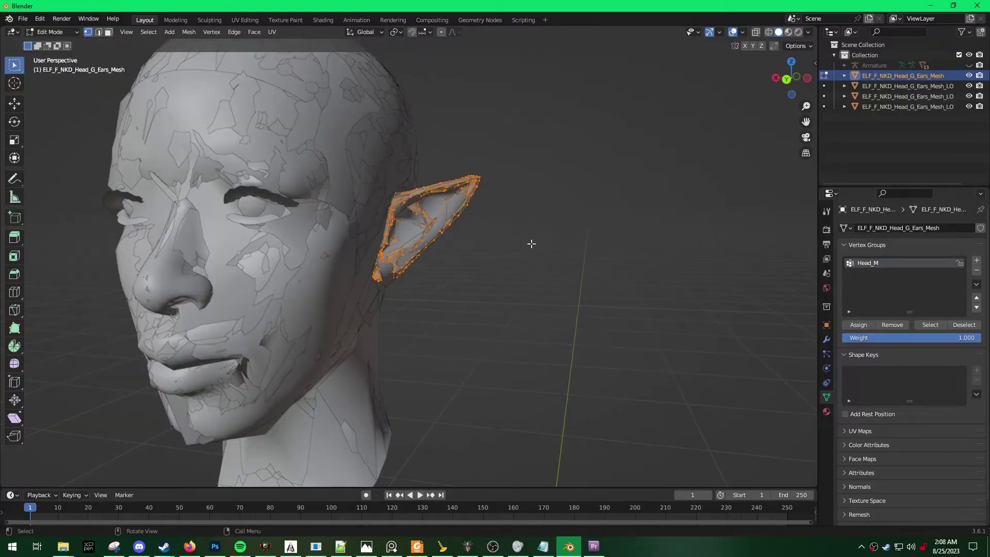
pyautogui.click(858, 325)
pyautogui.press('KP_1')
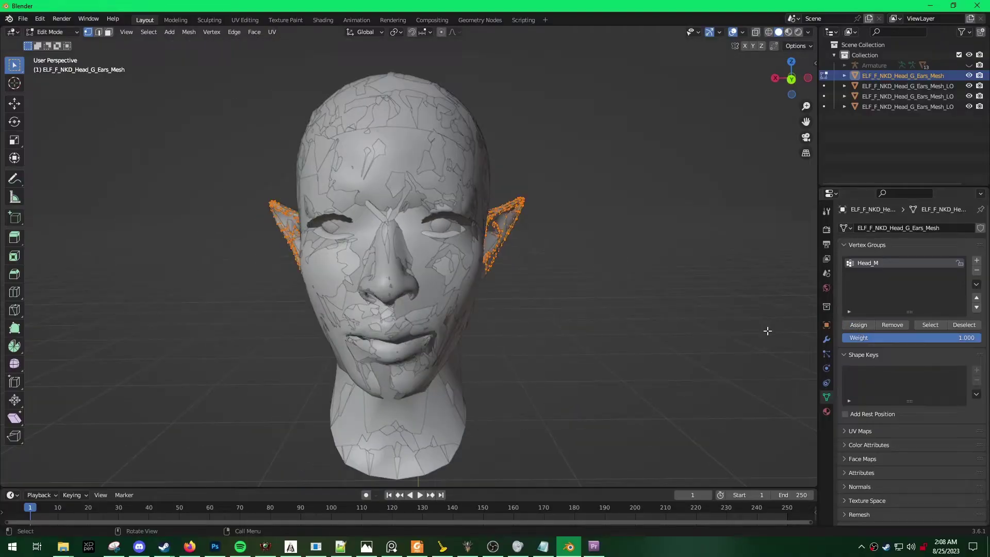
# Verify the Head_M assignment by toggling Select/Deselect, then return to Object Mode
pyautogui.click(962, 325)
pyautogui.click(934, 325)
pyautogui.click(964, 325)
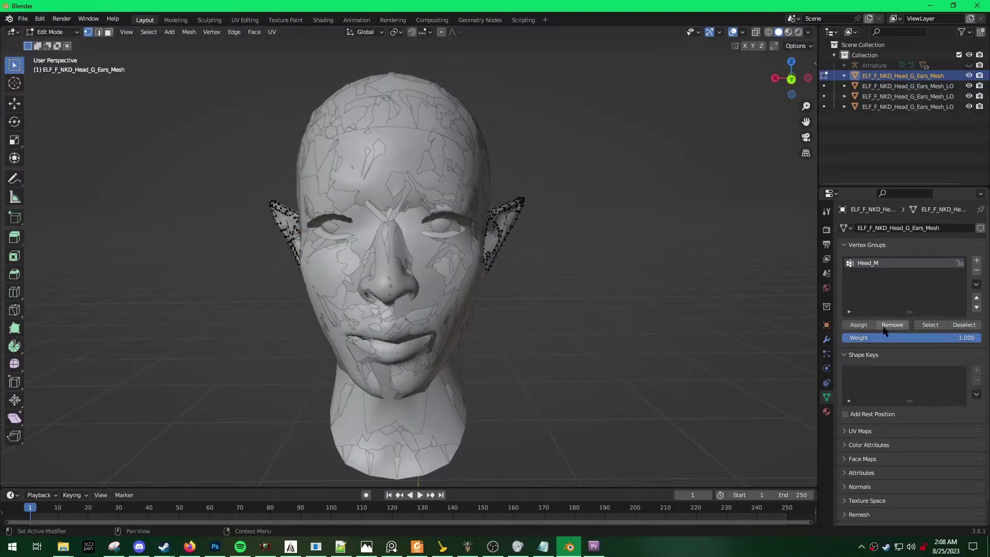
pyautogui.moveTo(794, 304); pyautogui.dragTo(715, 298, button='middle')
pyautogui.click(924, 333)
pyautogui.click(962, 325)
pyautogui.click(930, 324)
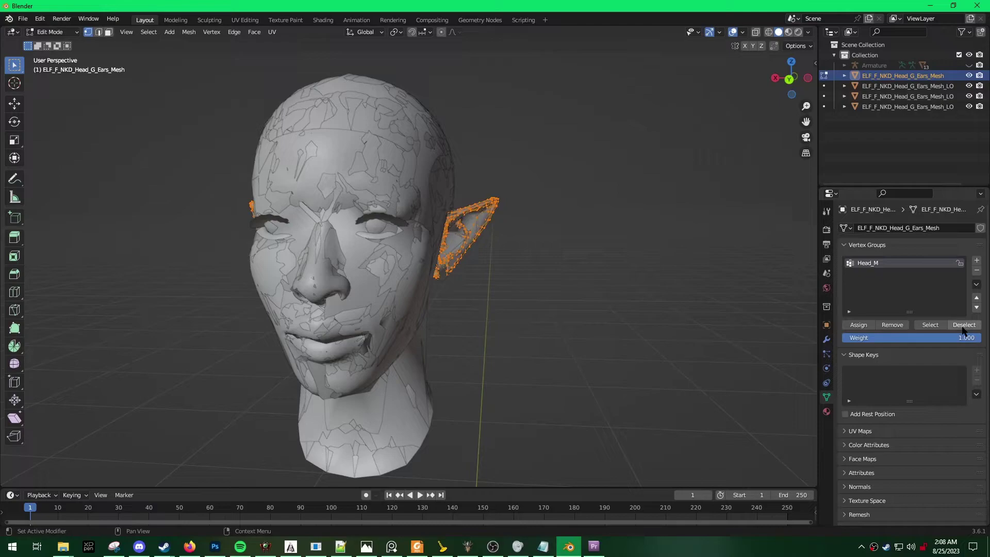
pyautogui.click(964, 325)
pyautogui.click(929, 325)
pyautogui.click(964, 325)
pyautogui.click(930, 325)
pyautogui.click(964, 325)
pyautogui.moveTo(689, 281); pyautogui.dragTo(656, 273, button='middle')
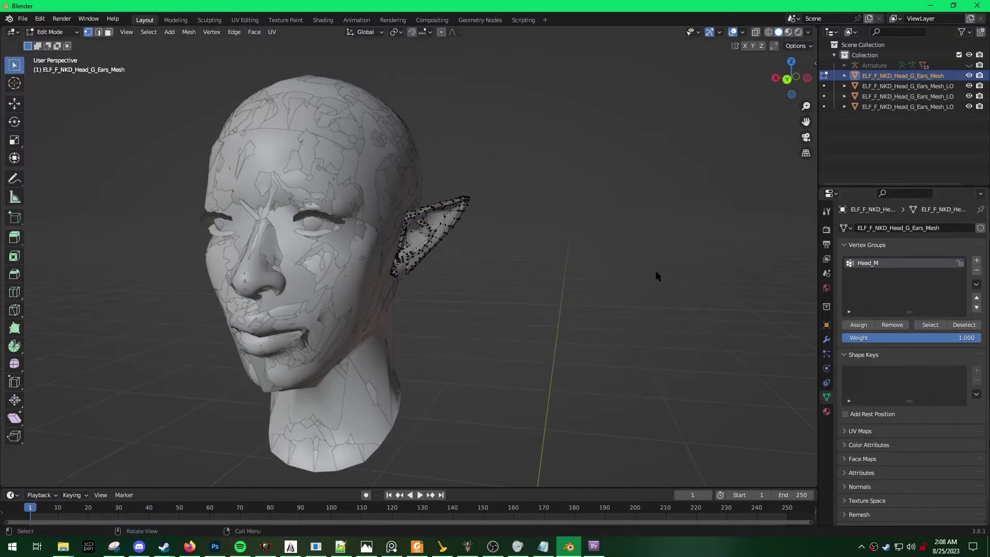
pyautogui.press('Tab')
# Give the ears mesh an Armature modifier with its Object field set to Armature
pyautogui.click(826, 340)
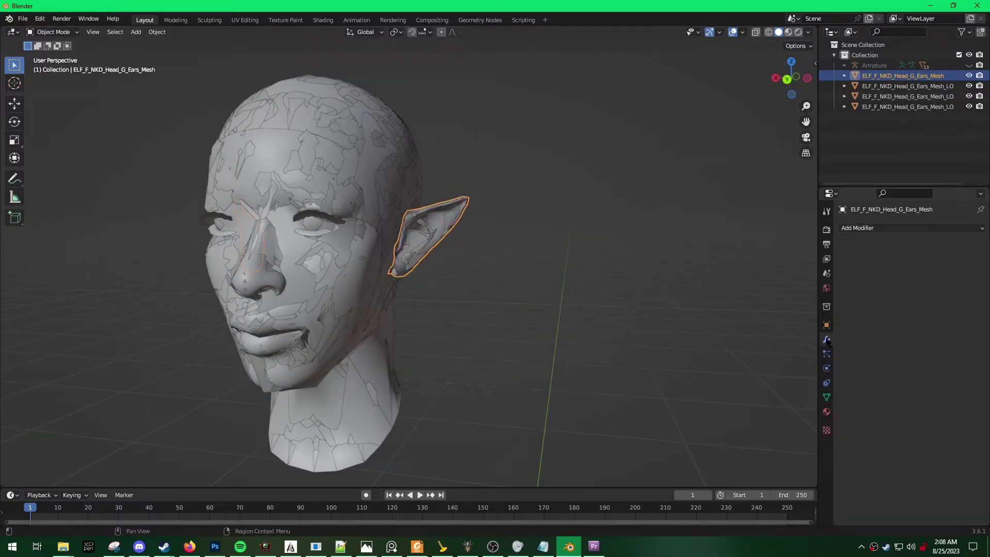
pyautogui.click(869, 228)
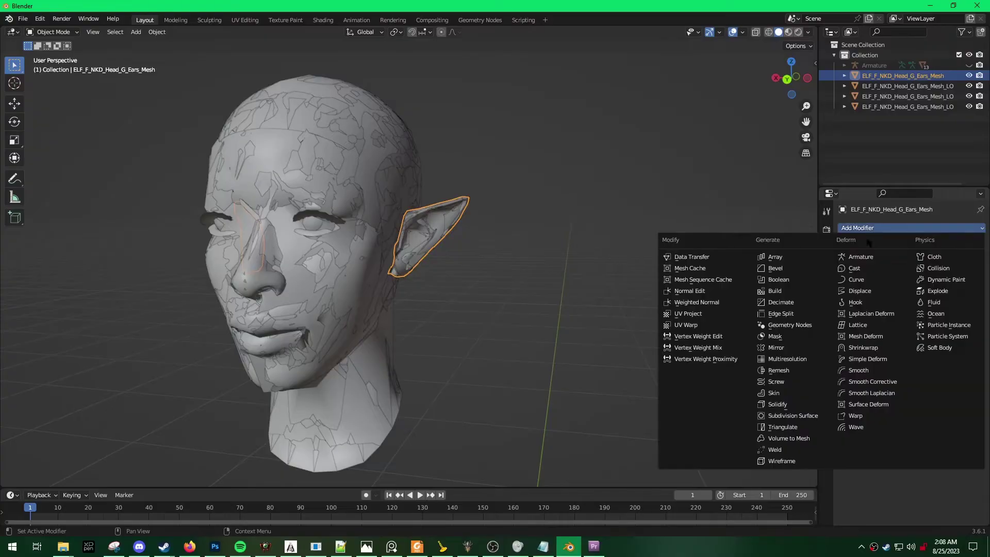
pyautogui.click(861, 256)
pyautogui.click(925, 261)
pyautogui.press('Escape')
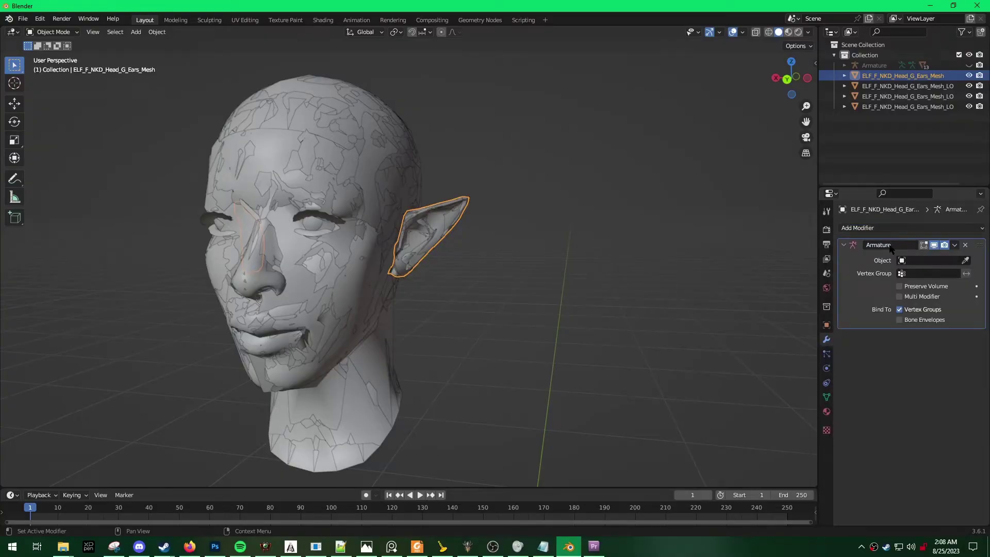
pyautogui.click(920, 263)
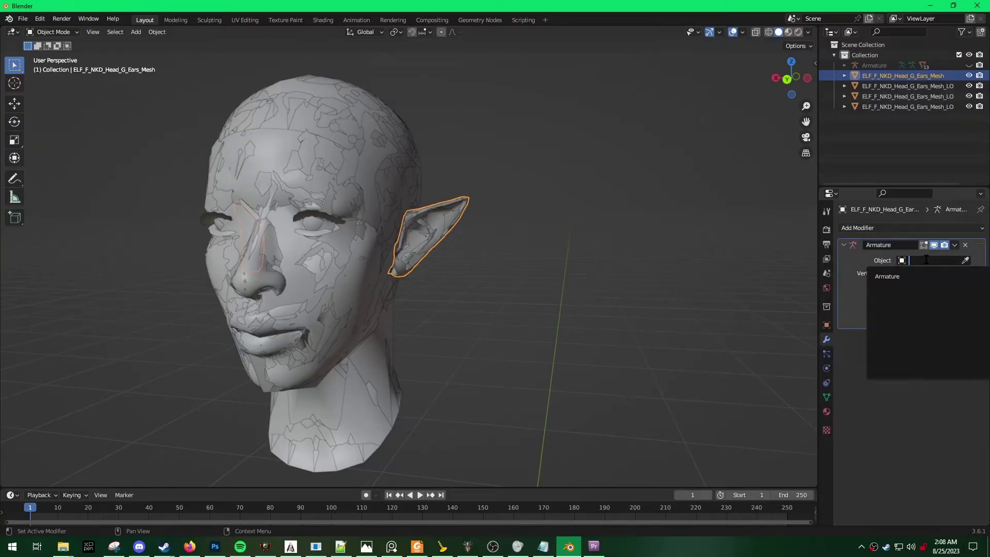
pyautogui.click(850, 333)
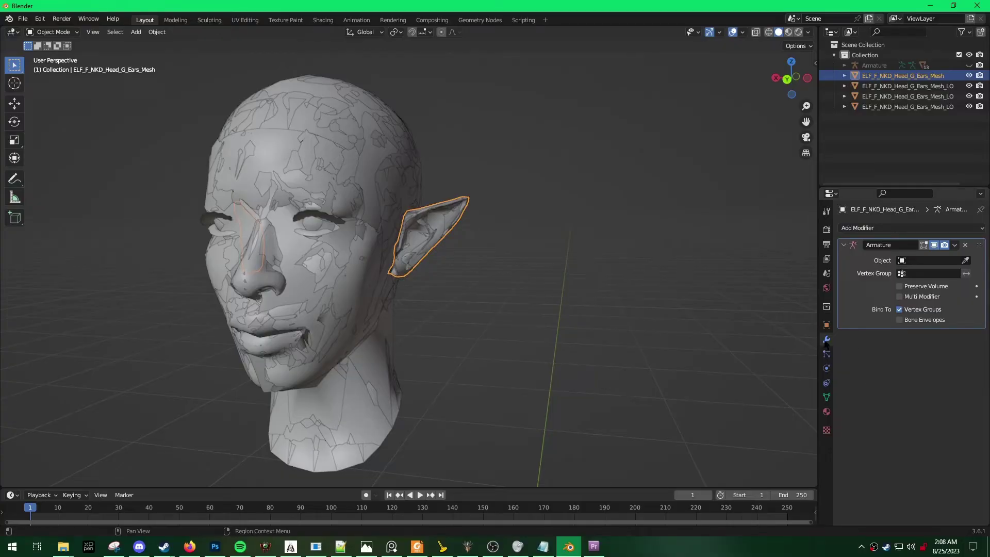
pyautogui.click(866, 227)
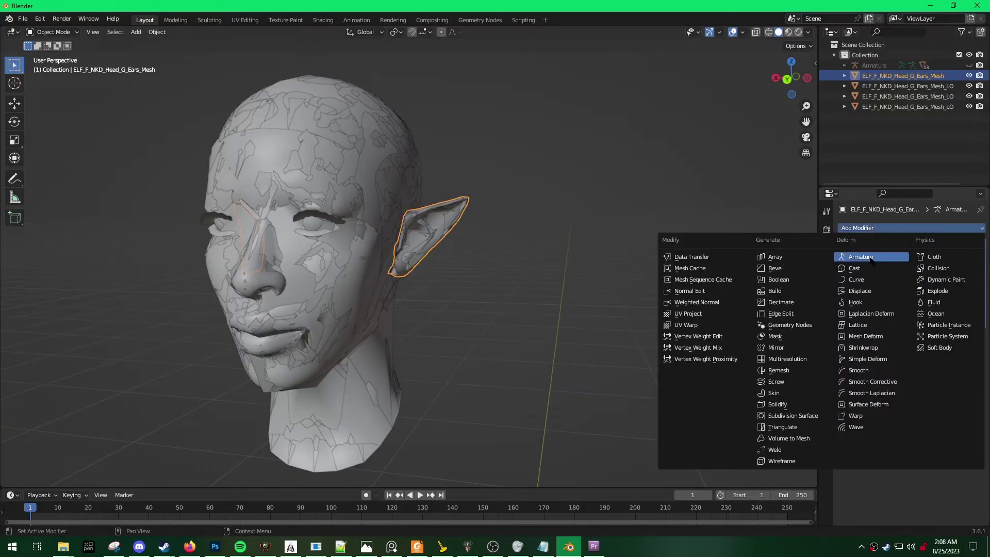
pyautogui.press('Escape')
pyautogui.click(917, 263)
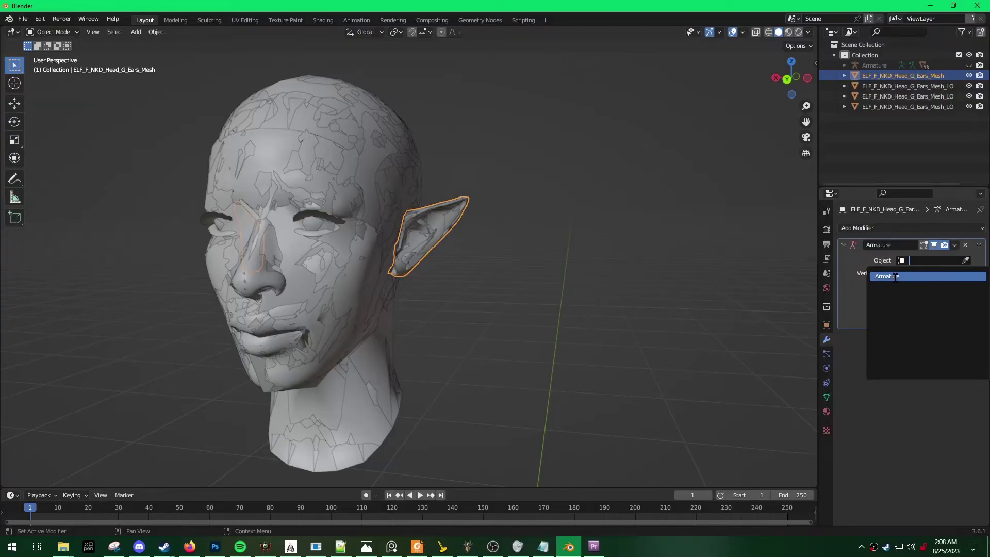
pyautogui.click(893, 279)
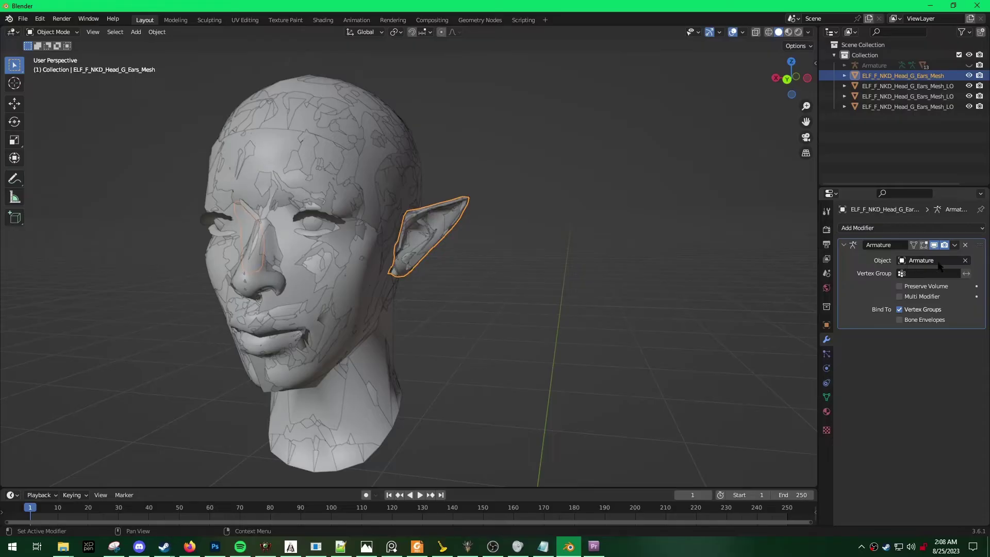
# Rename the Armature object to ELF F HEAD in the Outliner
pyautogui.doubleClick(888, 66)
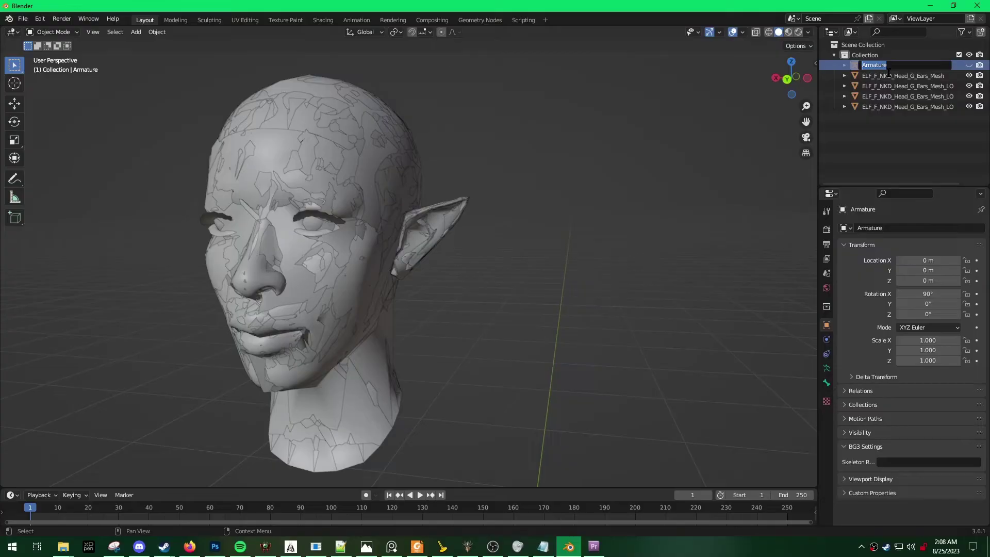
pyautogui.write('Elf')
pyautogui.write(' F HEAD')
pyautogui.press('Return')
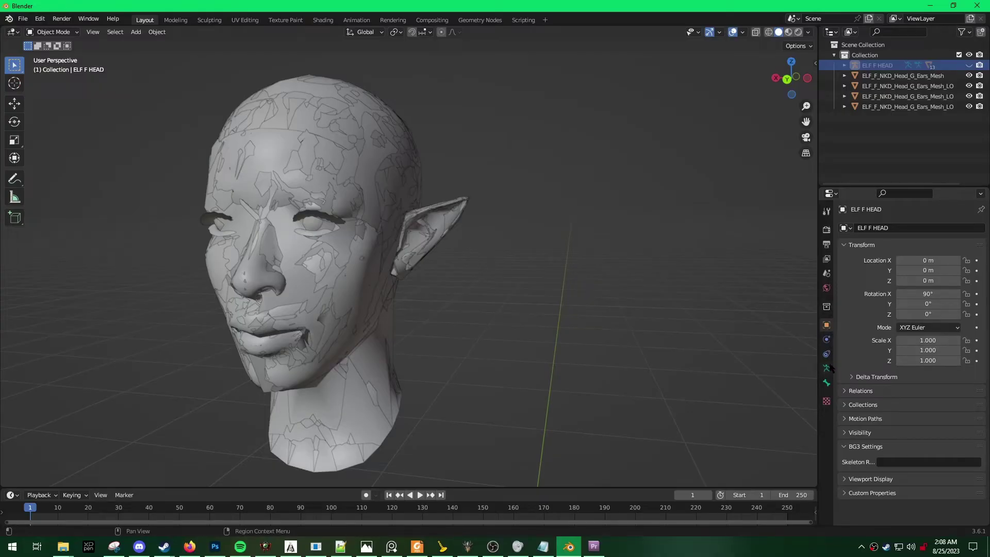
# Reselect the ears mesh and confirm its Armature modifier targets ELF F HEAD
pyautogui.click(902, 76)
pyautogui.click(827, 339)
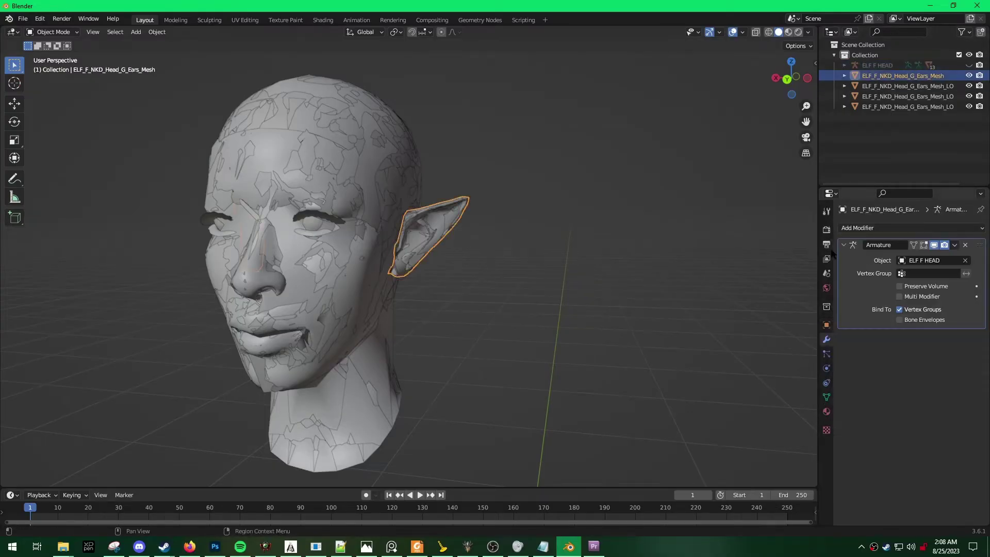
pyautogui.click(924, 261)
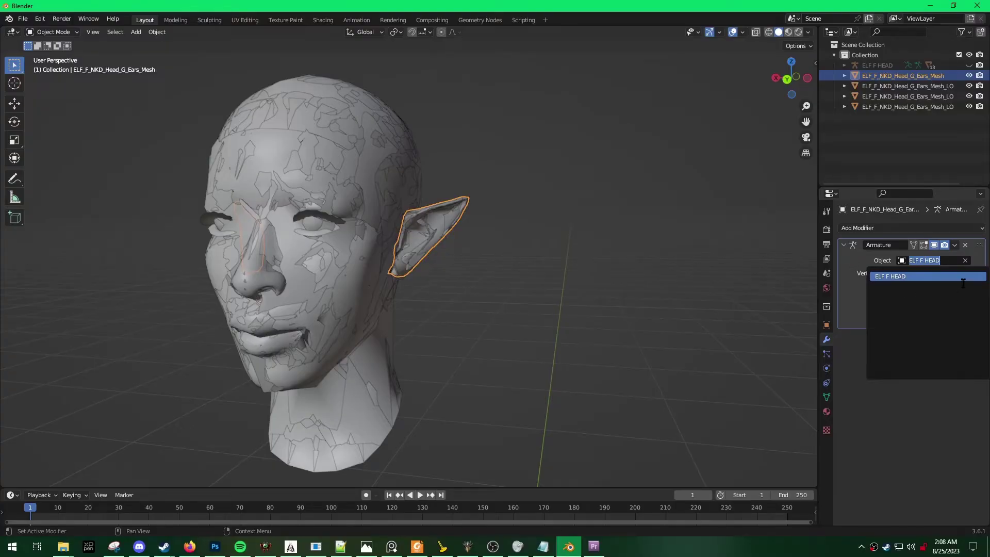
pyautogui.click(888, 277)
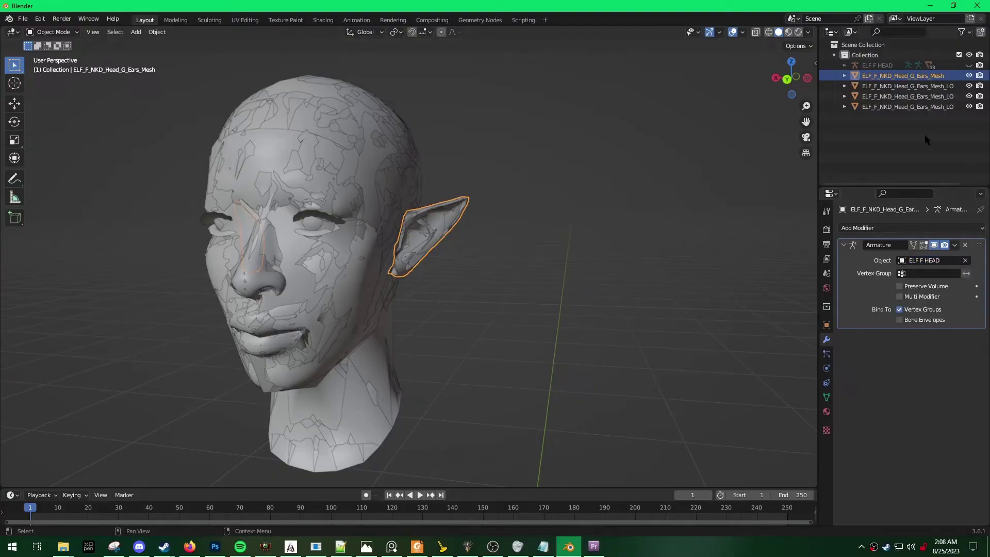
# Add Armature modifiers targeting ELF F HEAD to the LOD1, LOD2 and LOD3 ear meshes
pyautogui.click(923, 86)
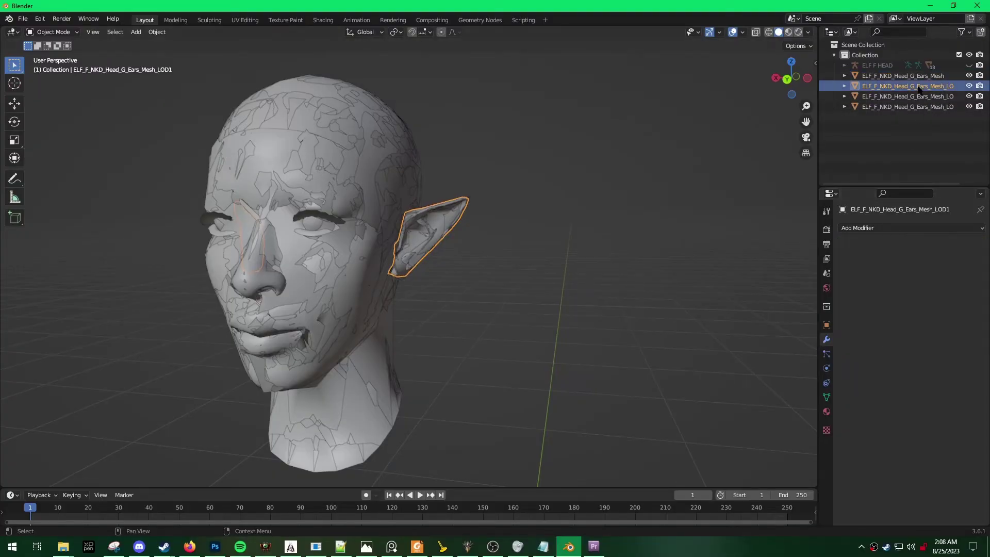
pyautogui.moveTo(820, 123); pyautogui.dragTo(754, 134)
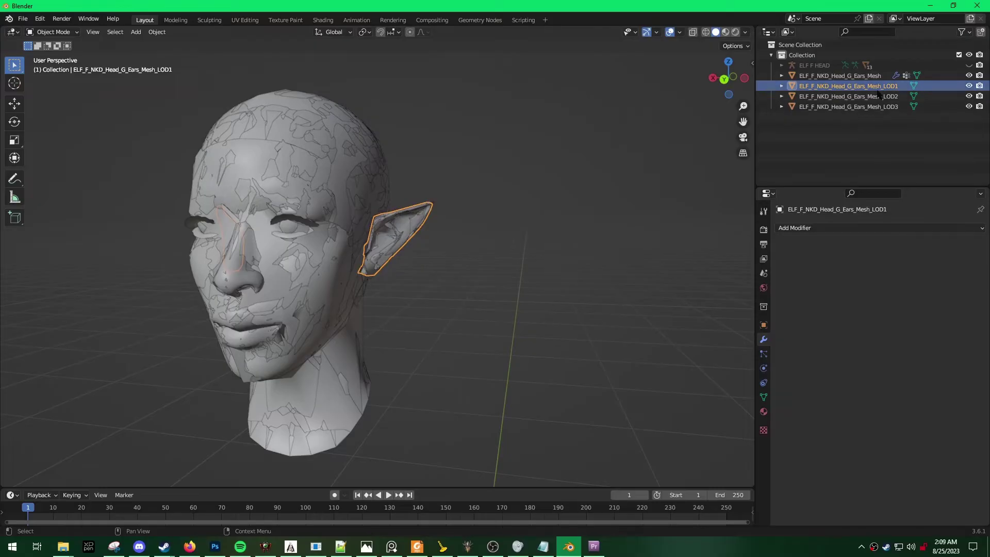
pyautogui.click(813, 228)
pyautogui.click(876, 97)
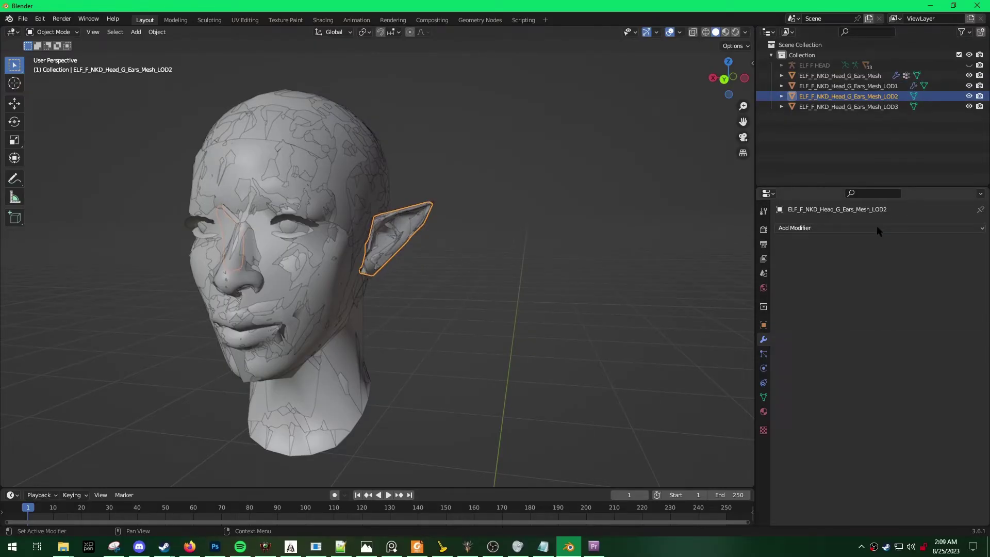
pyautogui.click(813, 228)
pyautogui.click(877, 107)
pyautogui.click(813, 228)
pyautogui.press('Up')
pyautogui.press('Up')
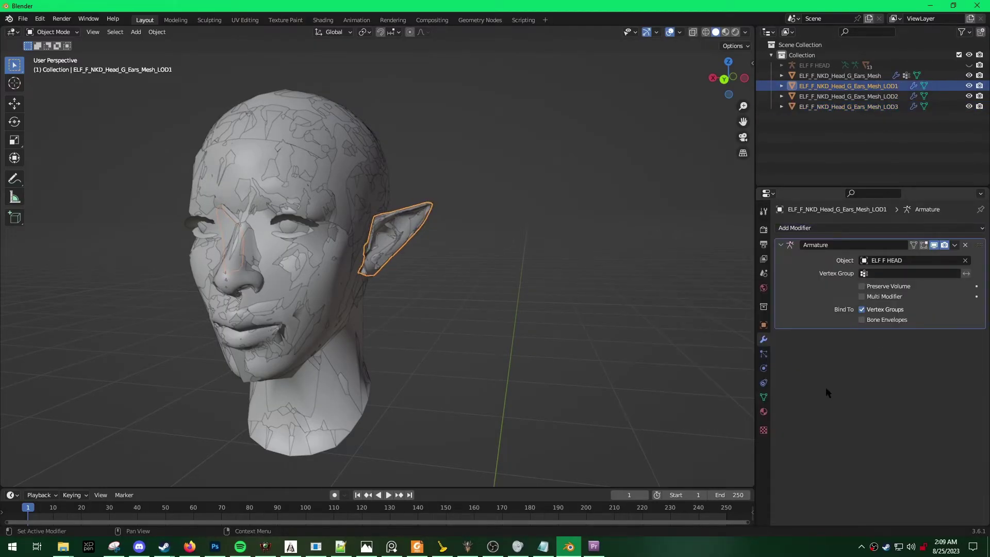
# In Edit Mode, add a vertex group to the ear LODs and select the Head_M vertices
pyautogui.click(766, 397)
pyautogui.scroll(4, 537, 198)
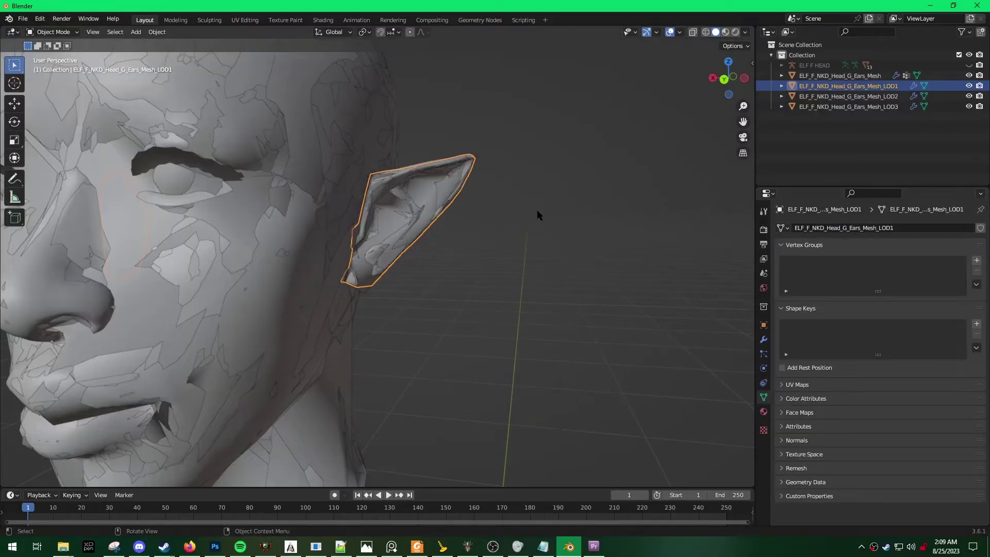
pyautogui.press('Tab')
pyautogui.click(977, 260)
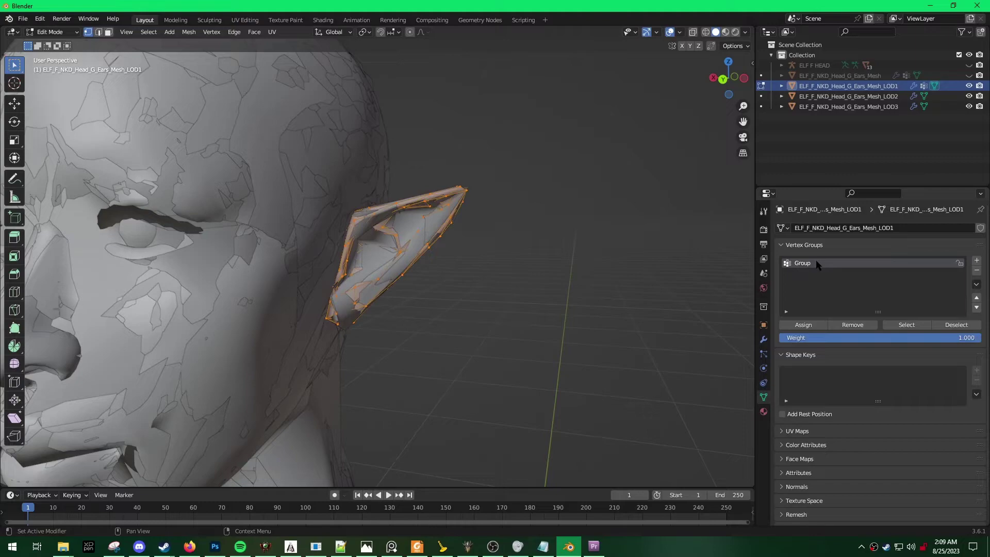
pyautogui.hotkey('ctrl', 'z')
pyautogui.hotkey('ctrl', 'z')
pyautogui.hotkey('ctrl', 'z')
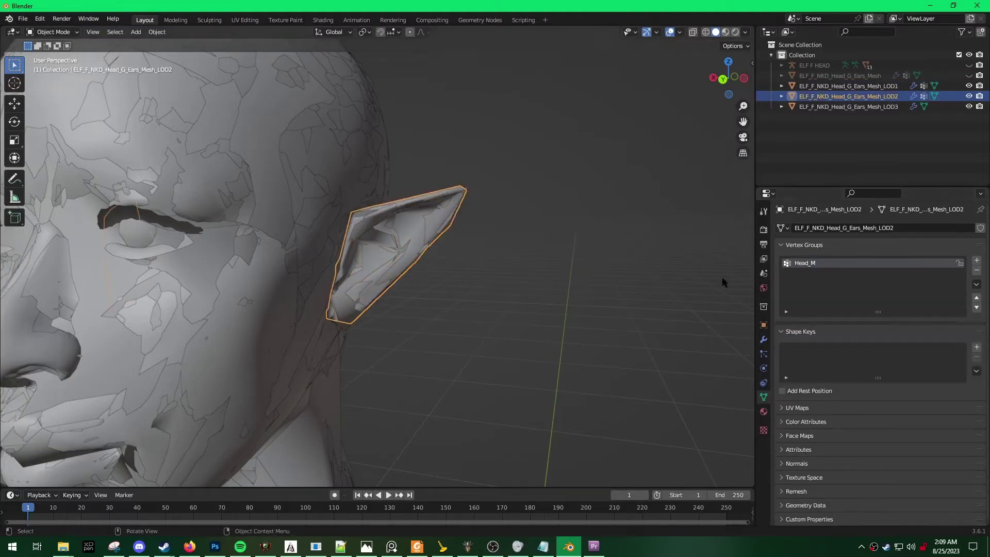
pyautogui.hotkey('ctrl', 'z')
pyautogui.hotkey('ctrl', 'z')
pyautogui.hotkey('ctrl', 'z')
pyautogui.click(907, 325)
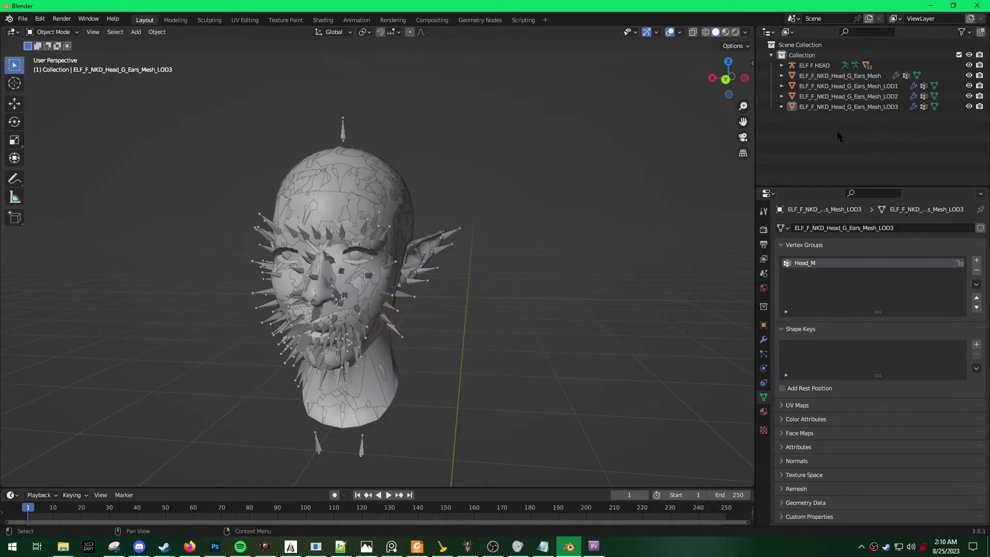
# Parent the four ELF_F_NKD_Head_G_Ears meshes to the ELF F HEAD armature using Object (Keep Transform)
pyautogui.moveTo(864, 130); pyautogui.dragTo(825, 76)
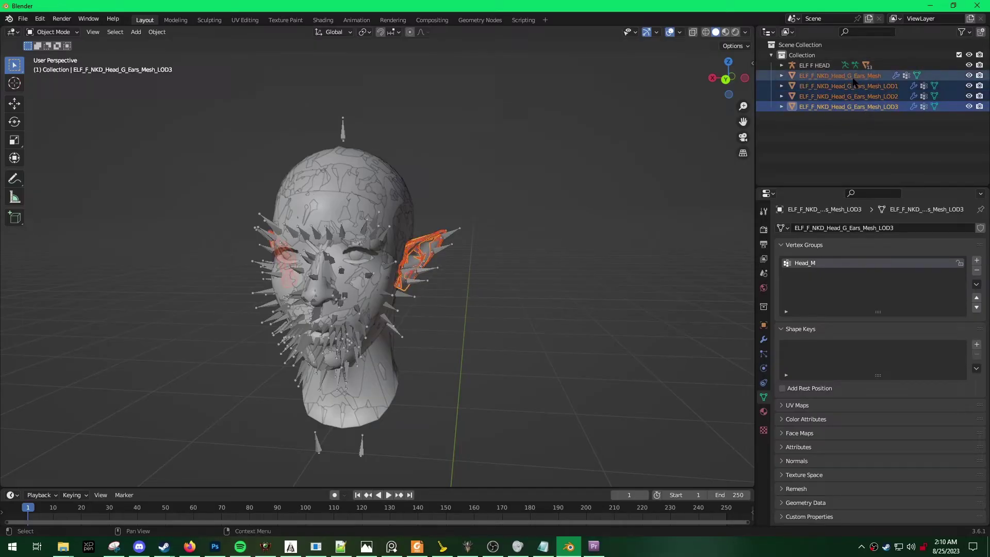
pyautogui.keyDown('ctrl'); pyautogui.click(821, 65); pyautogui.keyUp('ctrl')
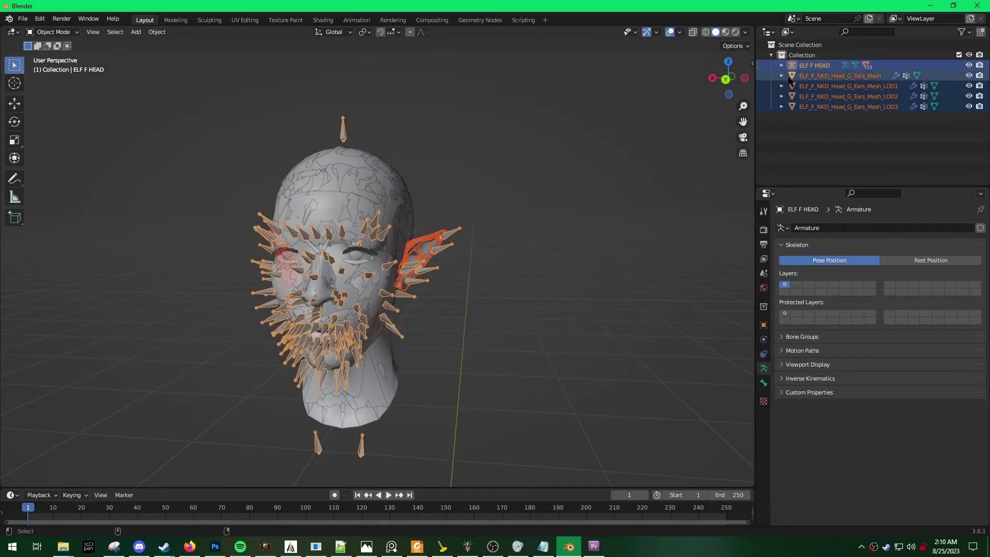
pyautogui.hotkey('ctrl', 'p')
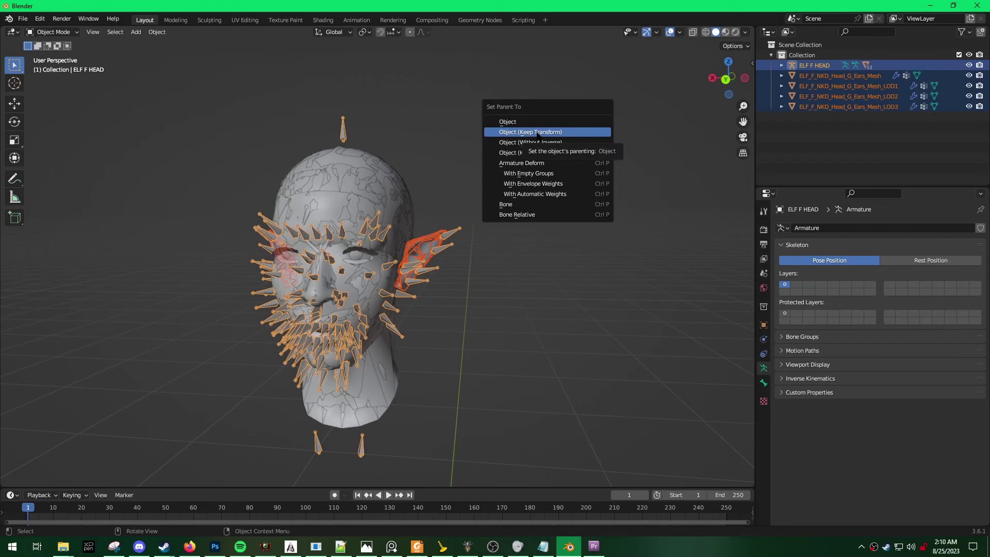
pyautogui.click(538, 133)
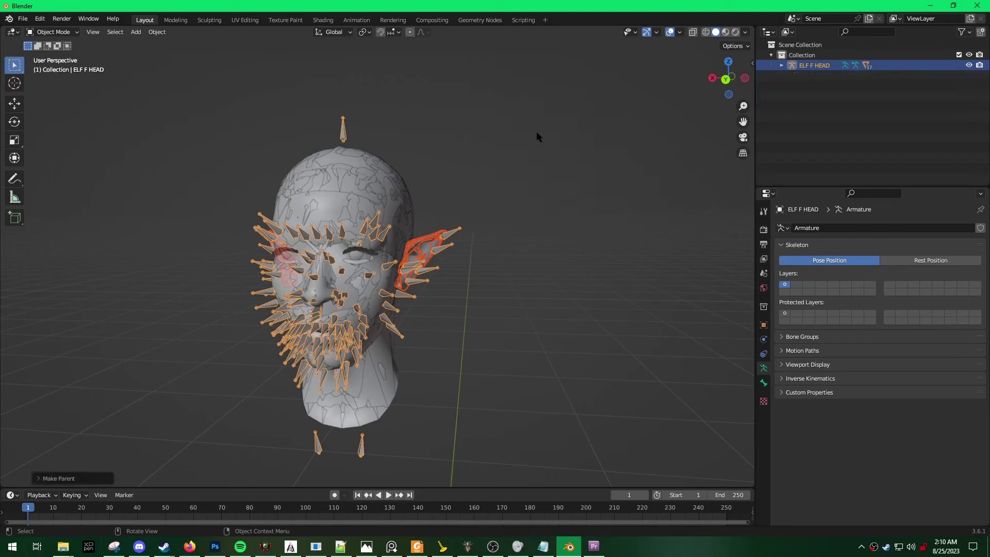
# Select the entire ELF F HEAD hierarchy and apply all transforms to it
pyautogui.click(784, 71)
pyautogui.click(782, 65)
pyautogui.click(815, 65)
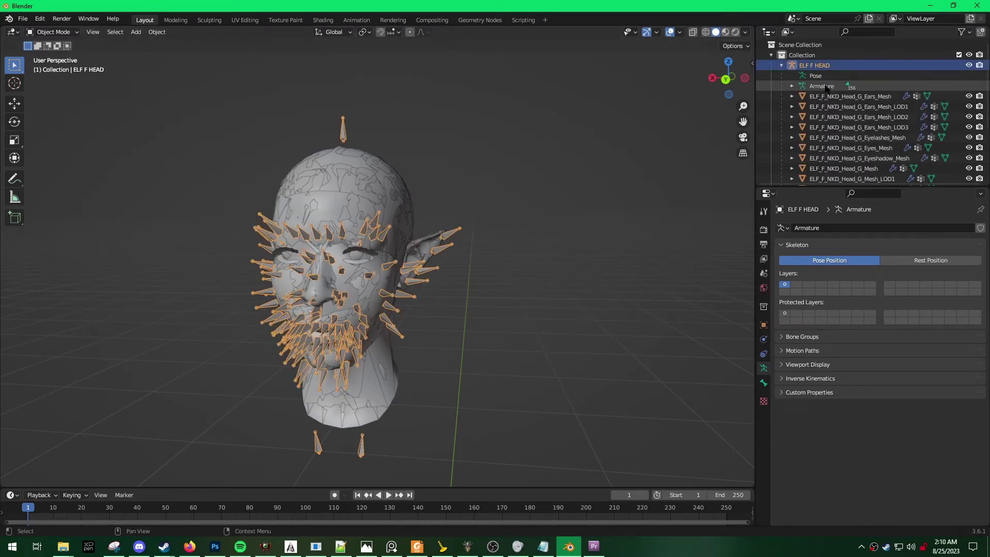
pyautogui.rightClick(821, 70)
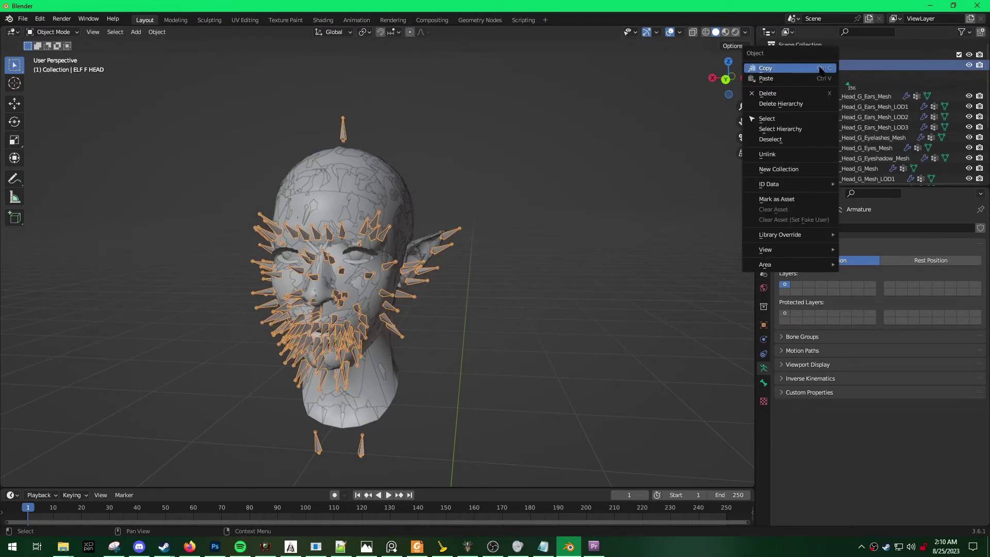
pyautogui.click(804, 129)
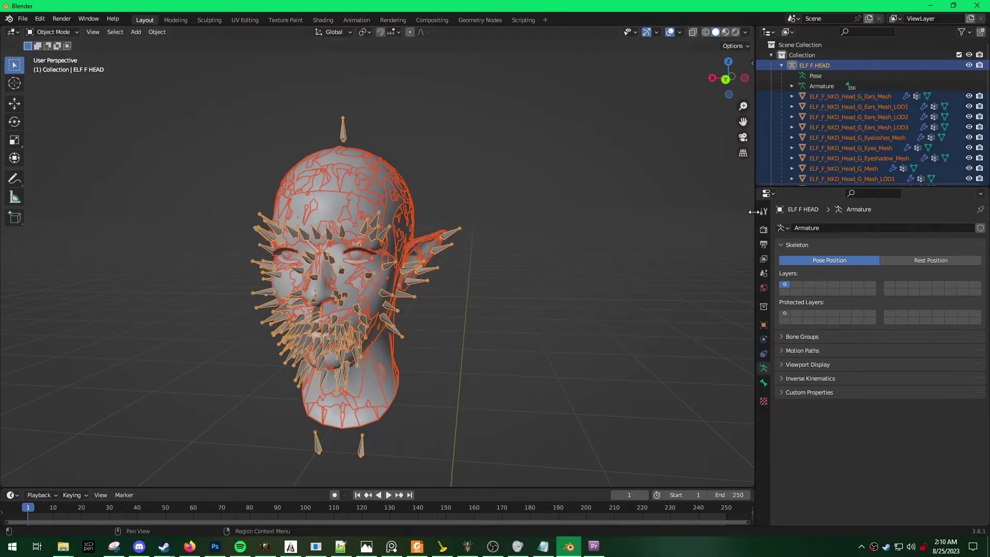
pyautogui.moveTo(755, 208); pyautogui.dragTo(727, 199)
pyautogui.hotkey('ctrl', 'a')
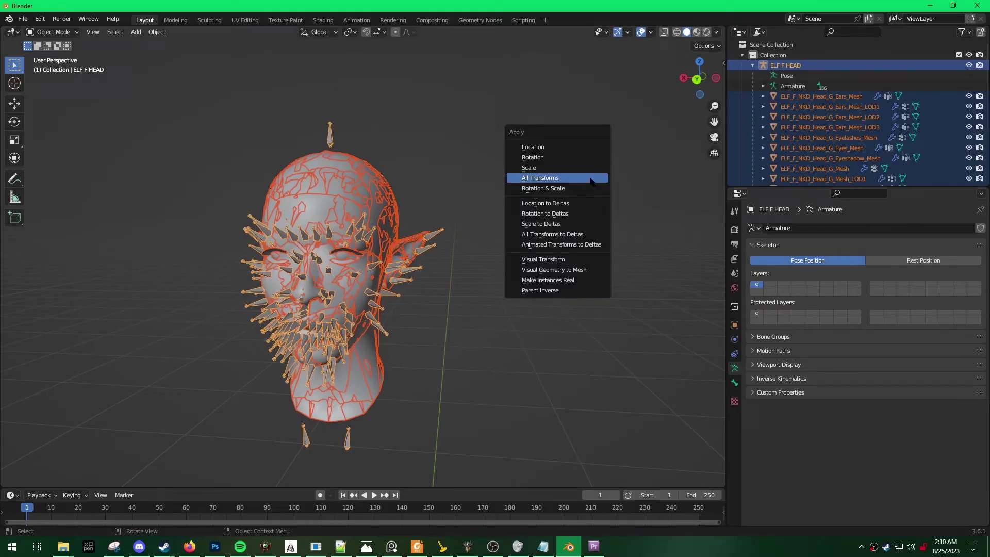
pyautogui.click(573, 179)
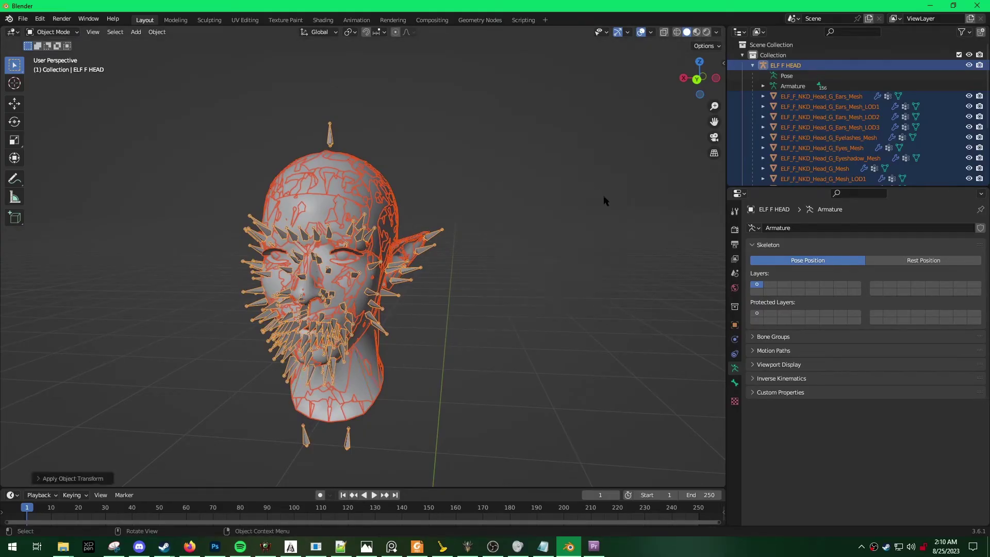
# Frame the ELF_F_NKD_Head_G_Mesh head and open it in Edit Mode, centred in view
pyautogui.press('KP_Decimal')
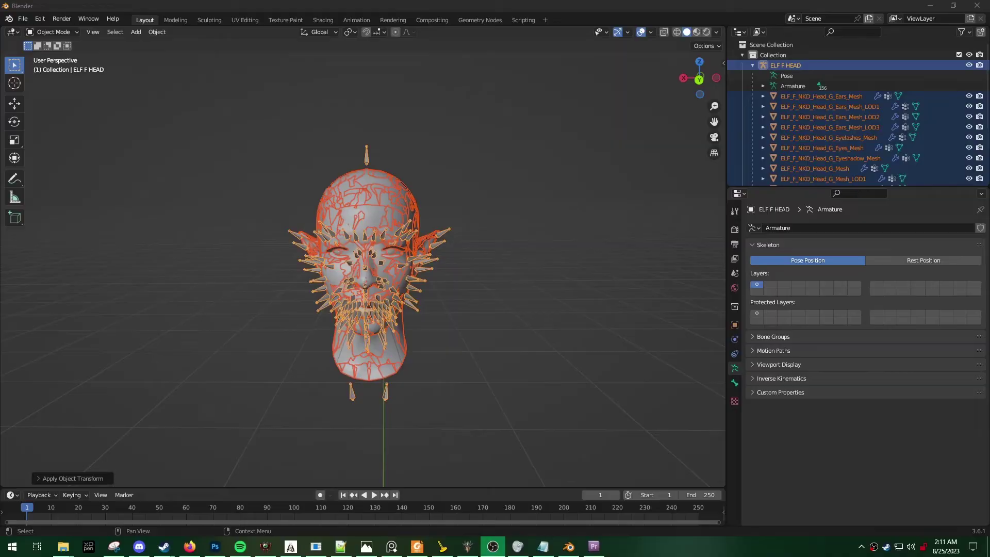
pyautogui.moveTo(599, 197); pyautogui.dragTo(586, 193, button='middle')
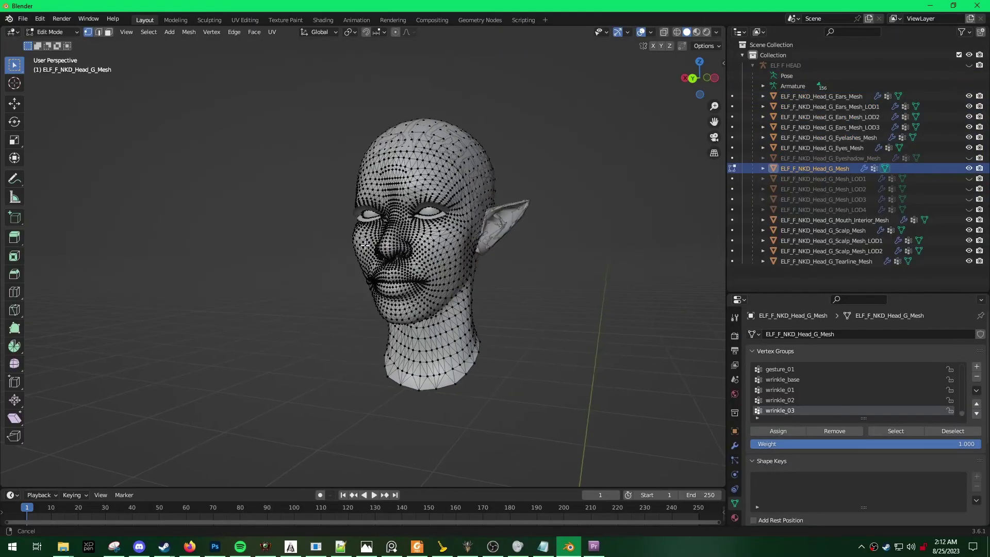
pyautogui.moveTo(412, 258); pyautogui.dragTo(310, 258, button='middle')
pyautogui.scroll(3, 248, 229)
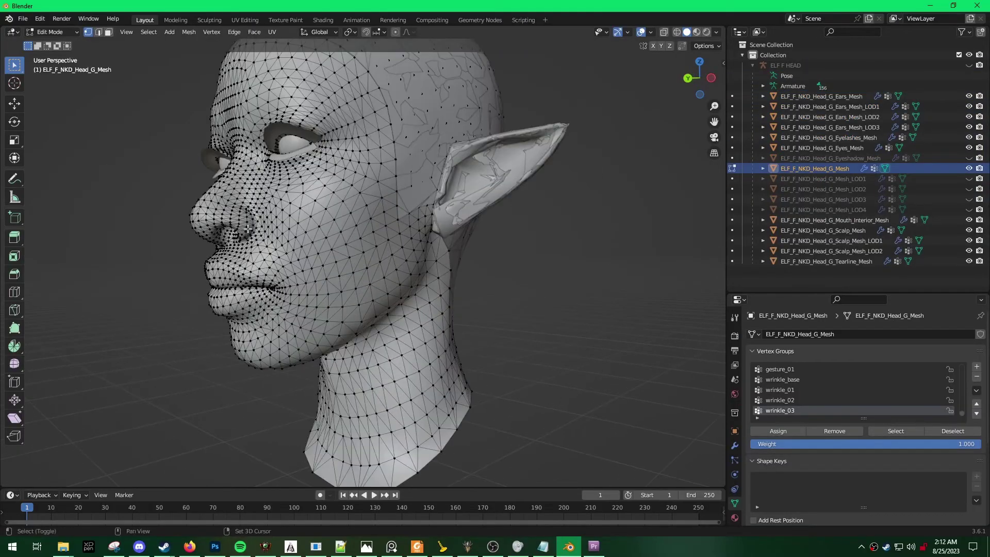
pyautogui.keyDown('shift'); pyautogui.moveTo(247, 229); pyautogui.dragTo(69, 219, button='middle'); pyautogui.keyUp('shift')
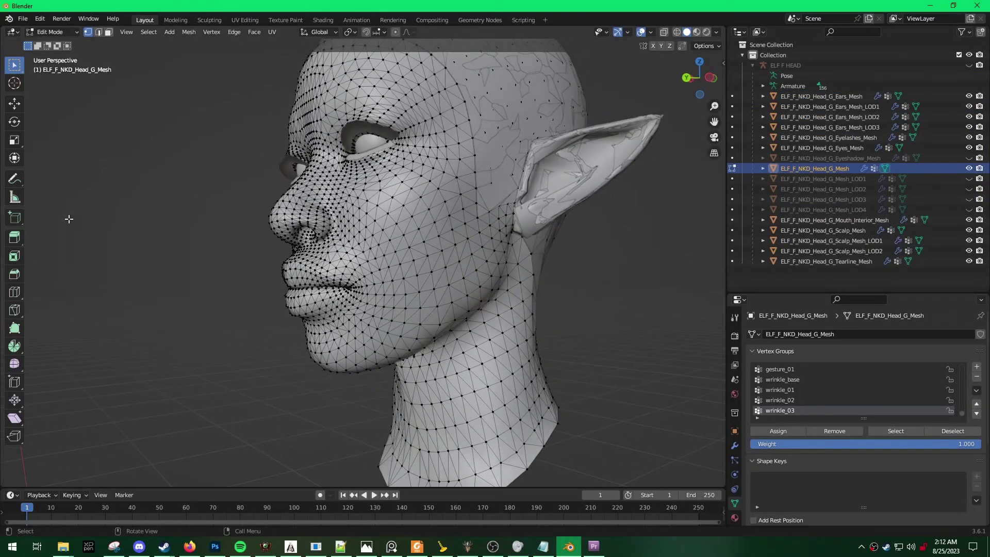
# In Sculpt Mode, use the Grab brush with X mirror to pull the nose into a point, then return to Edit Mode
pyautogui.click(51, 32)
pyautogui.click(54, 68)
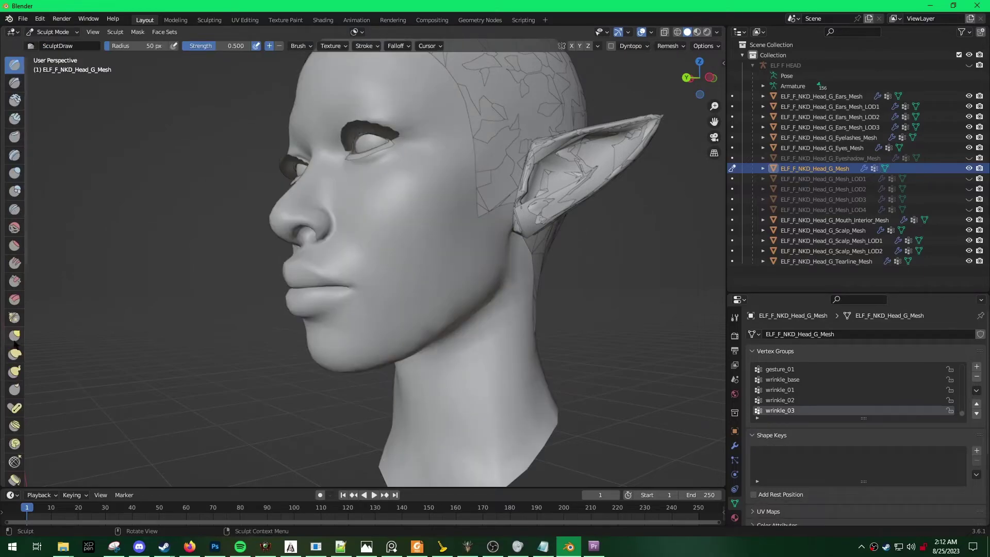
pyautogui.press('g')
pyautogui.moveTo(304, 214)
pyautogui.mouseDown(button='middle')
pyautogui.moveTo(320, 204)
pyautogui.moveTo(332, 283)
pyautogui.moveTo(391, 255)
pyautogui.moveTo(261, 249)
pyautogui.mouseUp(button='middle')
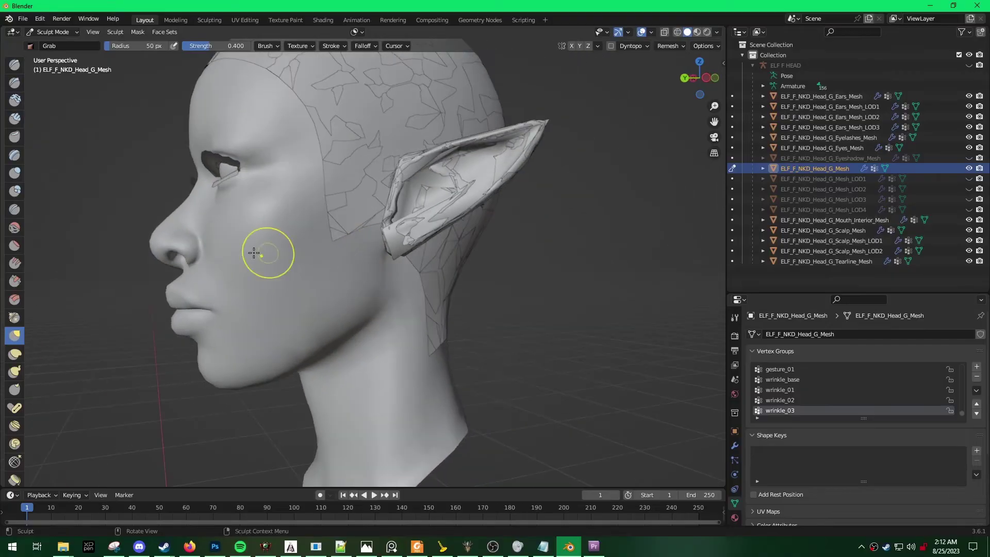
pyautogui.moveTo(117, 233); pyautogui.dragTo(212, 236, button='middle')
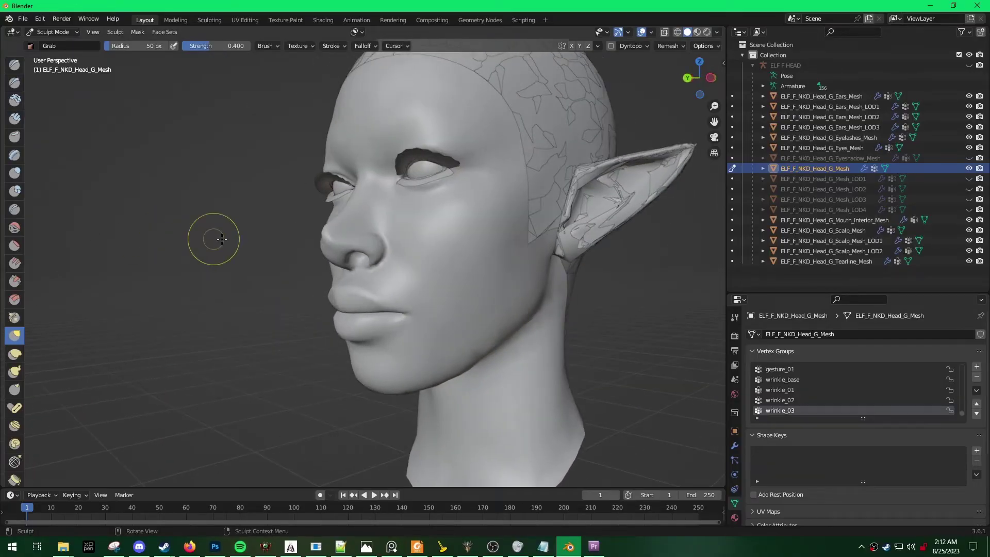
pyautogui.click(572, 47)
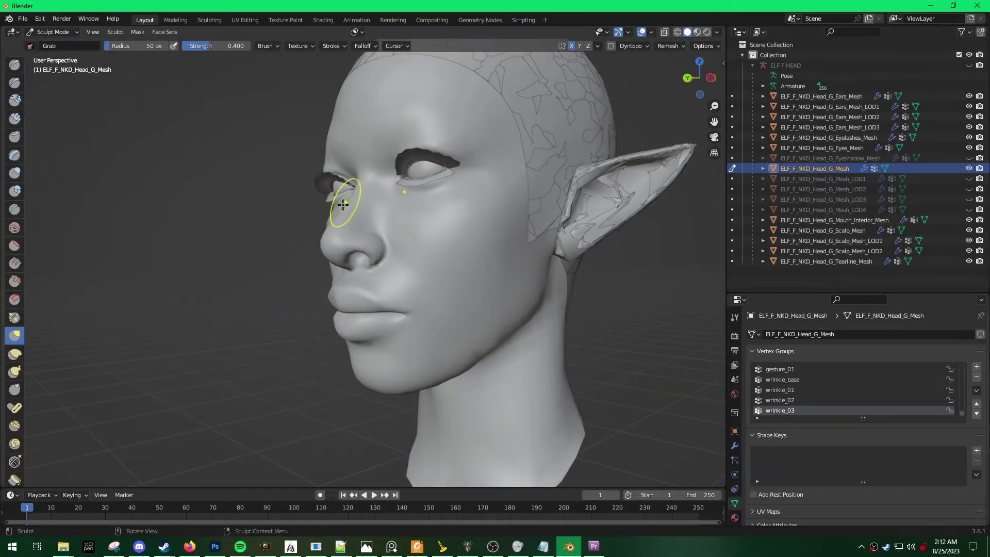
pyautogui.moveTo(343, 203); pyautogui.dragTo(324, 228, button='middle')
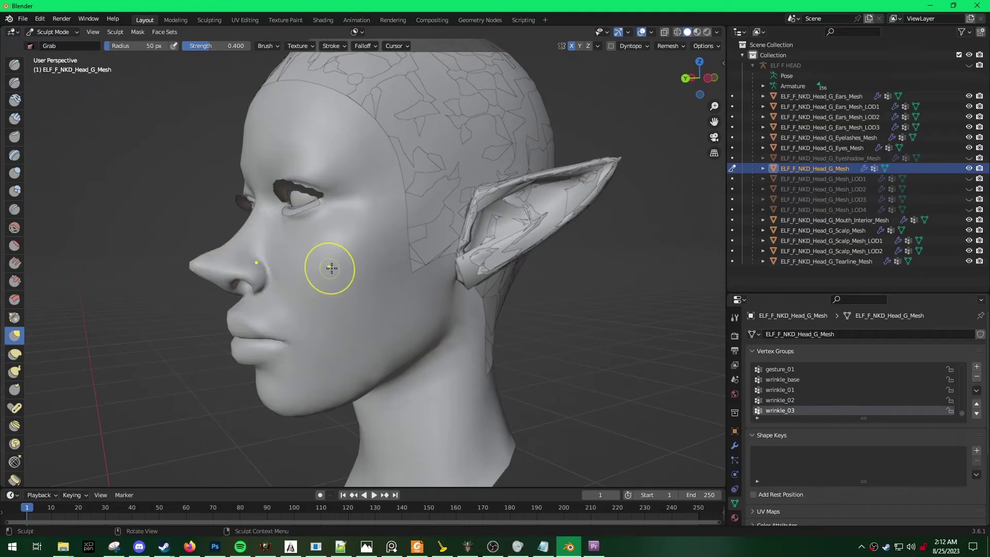
pyautogui.press('ctrl+KP_1')
pyautogui.scroll(-6, 398, 283)
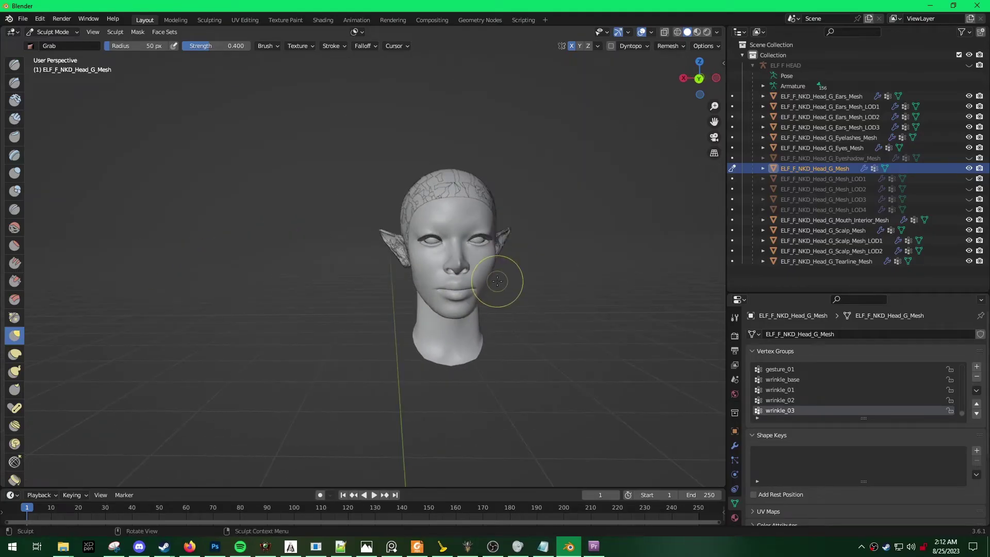
pyautogui.scroll(4, 521, 277)
pyautogui.press('Tab')
# Back in Object Mode, show the LOD meshes, unhide everything and select the ELF F HEAD hierarchy
pyautogui.click(52, 32)
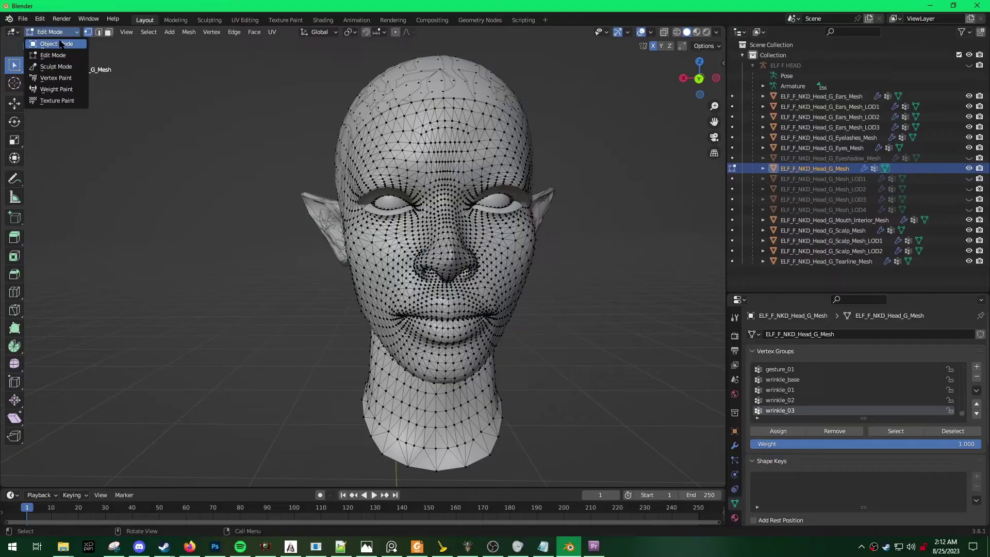
pyautogui.click(62, 42)
pyautogui.scroll(-1, 310, 136)
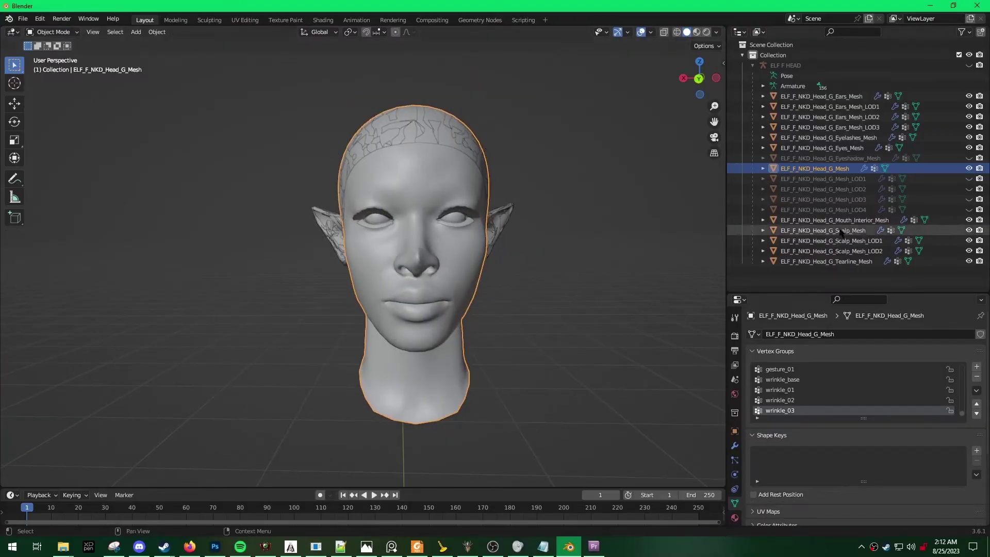
pyautogui.moveTo(969, 179); pyautogui.dragTo(969, 210)
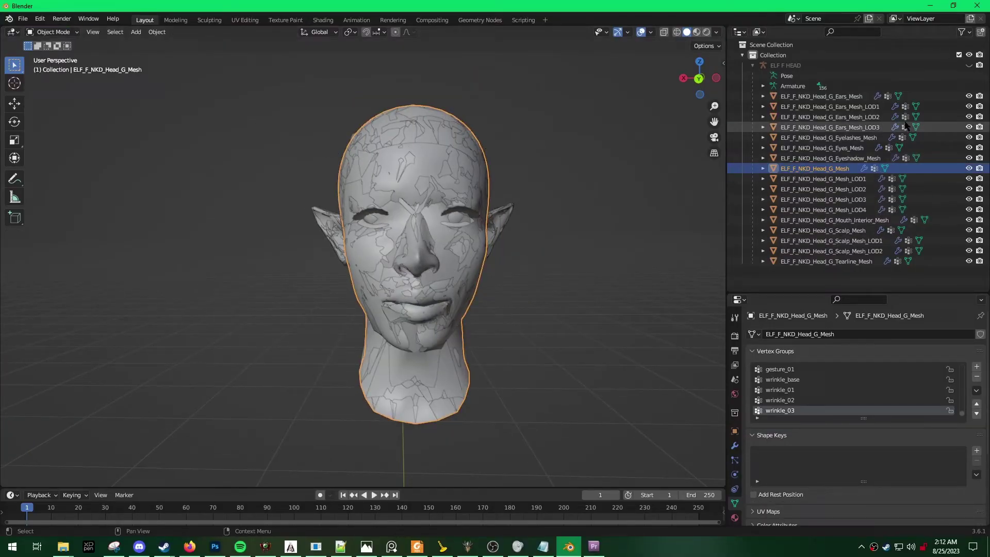
pyautogui.click(786, 65)
pyautogui.hotkey('alt', 'h')
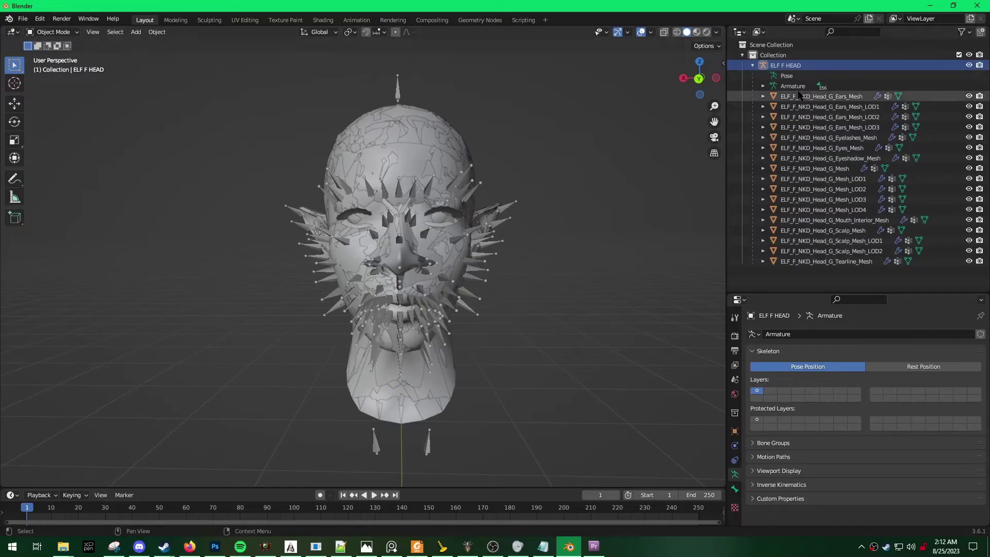
pyautogui.rightClick(766, 65)
pyautogui.click(756, 101)
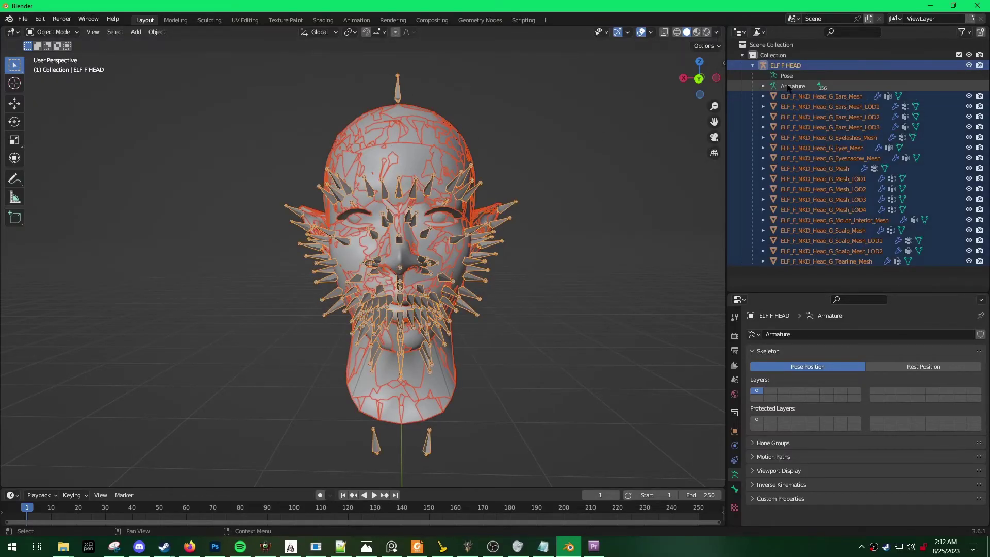
# Start a DOS2/BG3 Collada (.dae, .gr2) export from the File menu
pyautogui.click(23, 19)
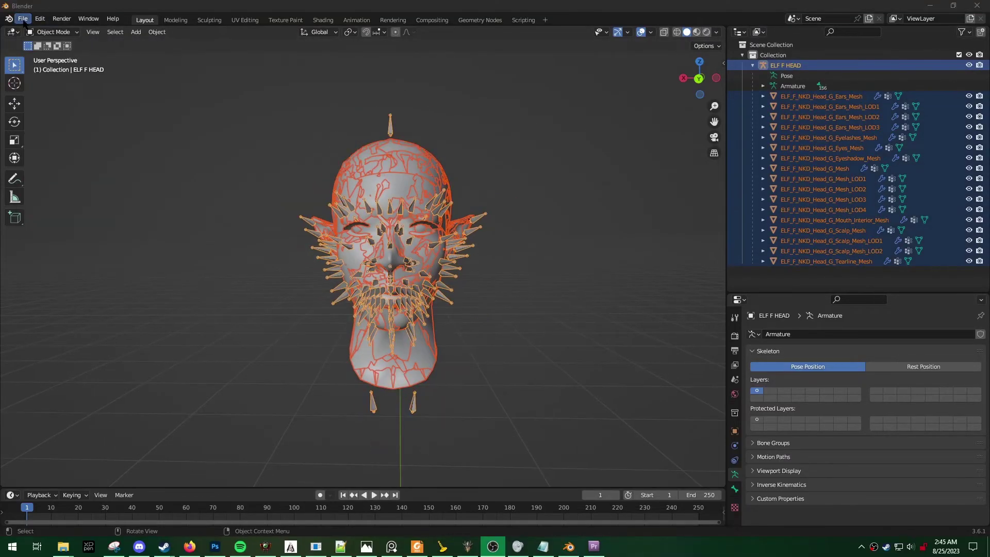
pyautogui.click(23, 19)
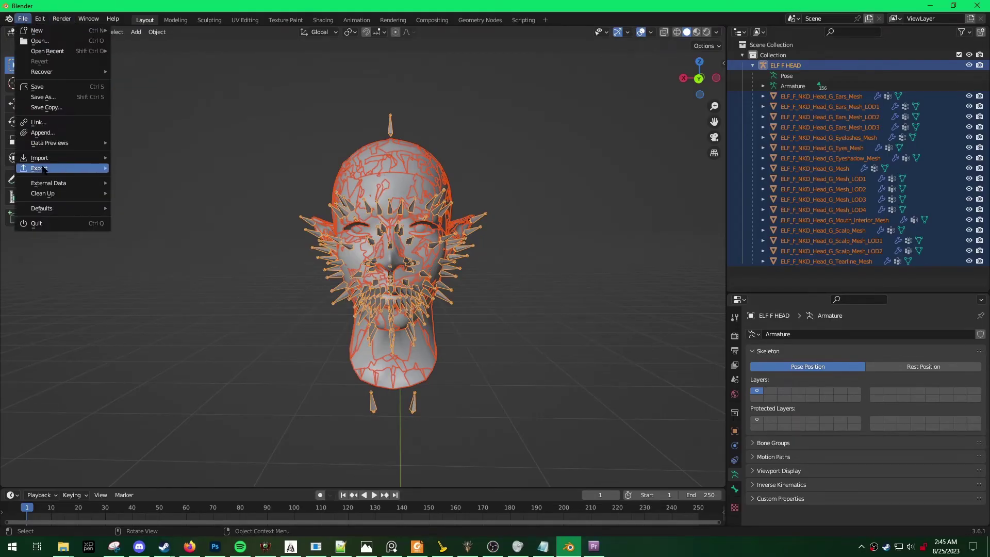
pyautogui.moveTo(87, 168)
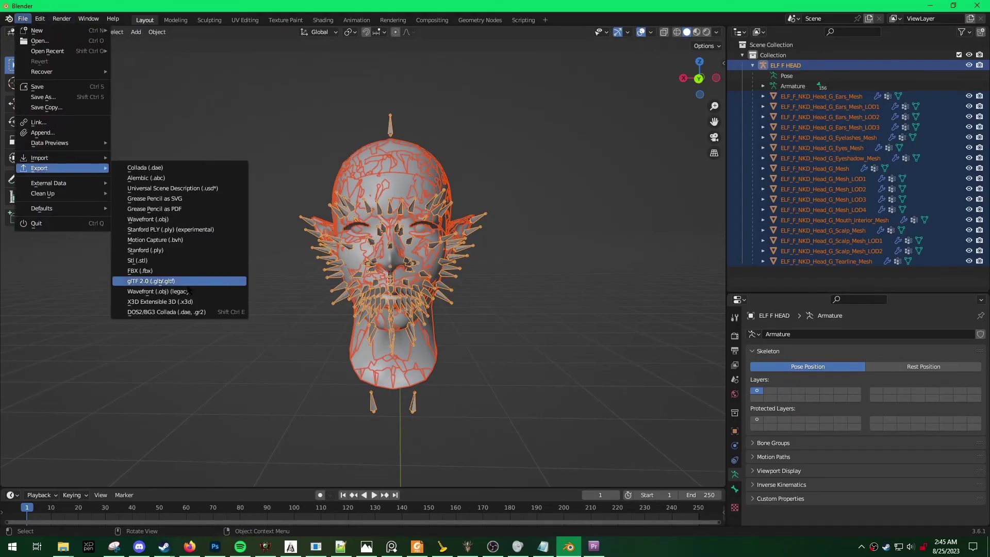
pyautogui.click(172, 313)
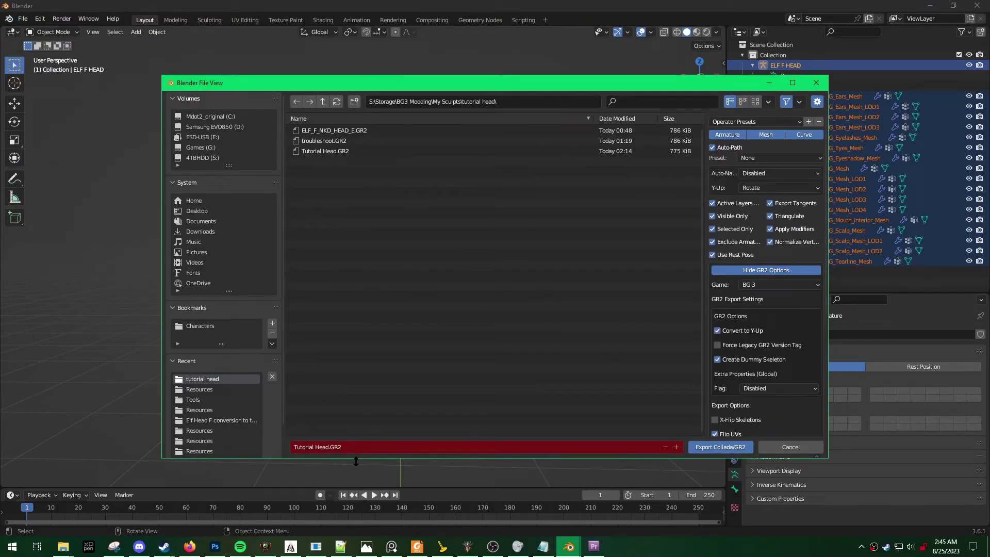
# Set the export file name to Tutorial Head.GR2
pyautogui.click(402, 447)
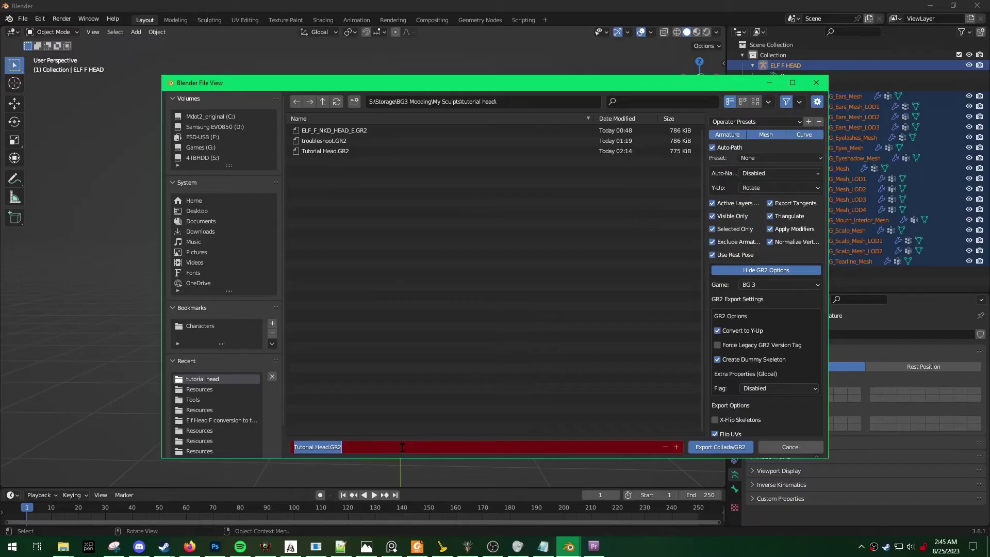
pyautogui.write('Tutor')
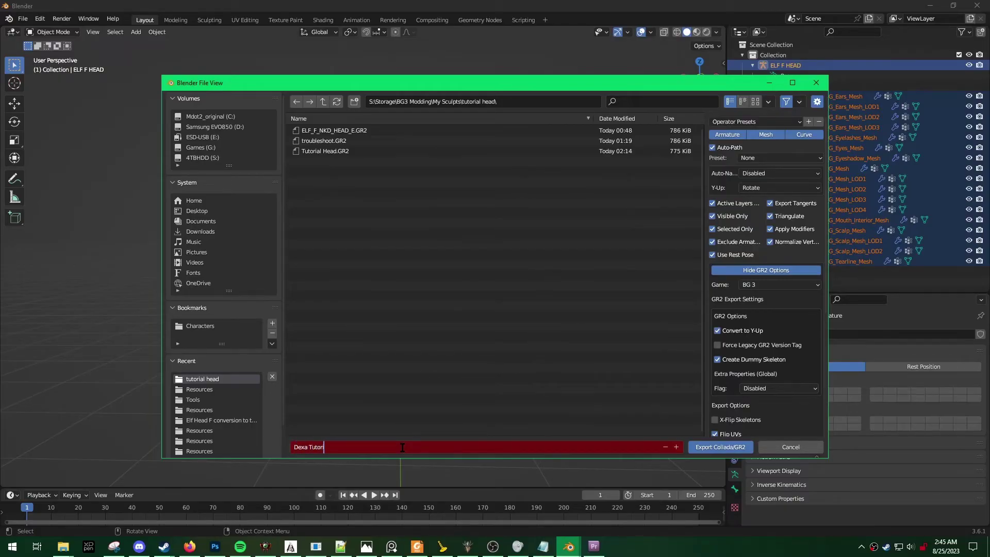
pyautogui.write('exa Tutorial Head.GR21')
pyautogui.press('BackSpace')
pyautogui.hotkey('alt', 'Tab')
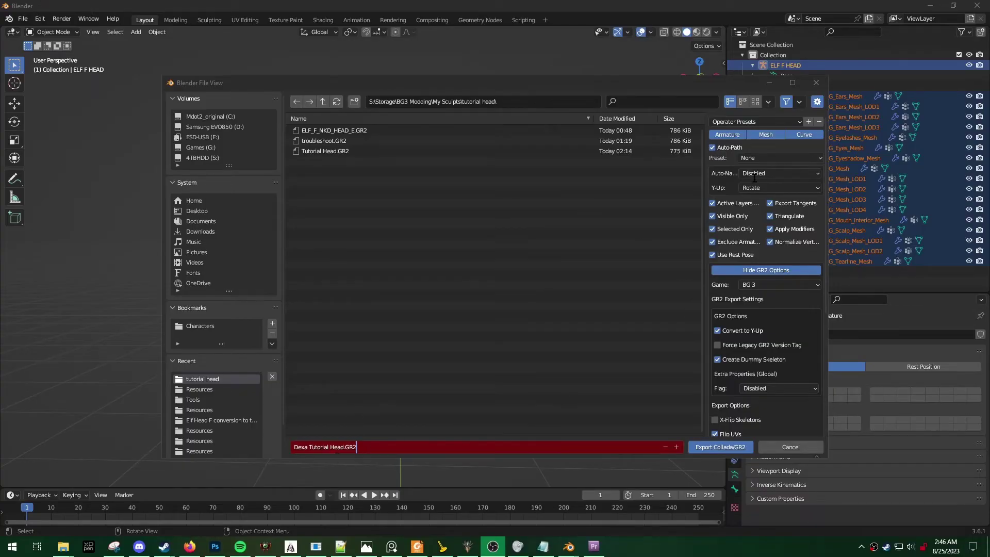
# Check the export presets and reposition the export dialog, keeping the BG3 GR2 options
pyautogui.click(758, 129)
pyautogui.click(767, 124)
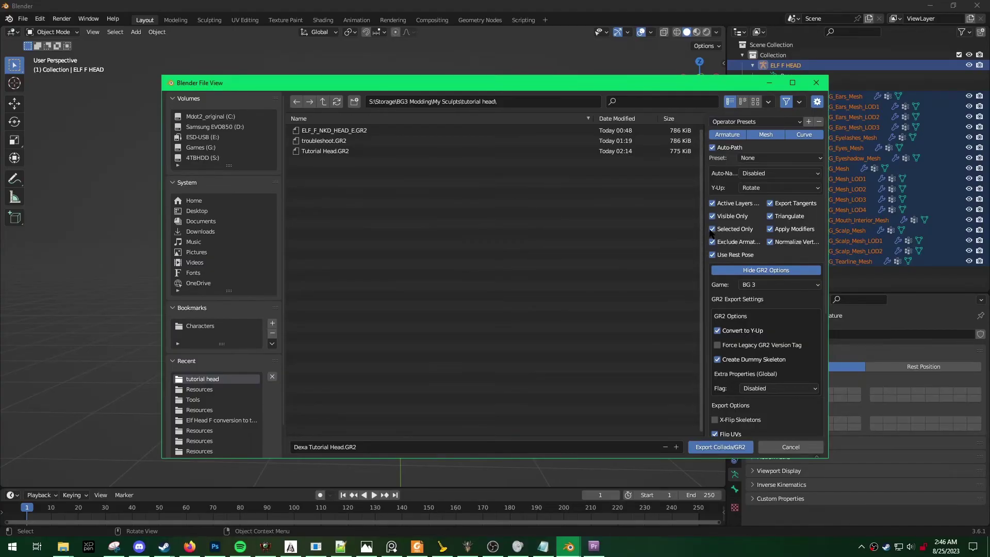
pyautogui.moveTo(643, 84); pyautogui.dragTo(568, 83)
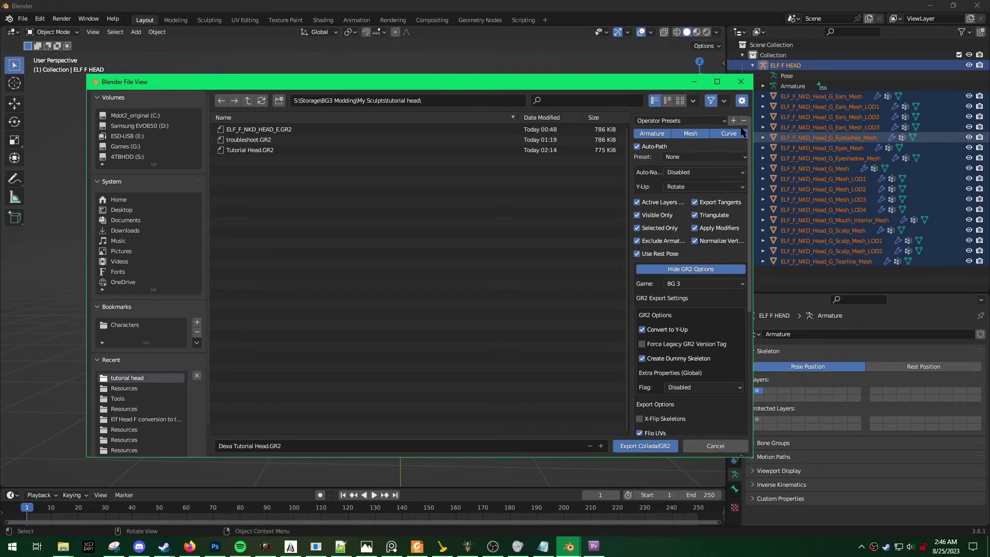
pyautogui.moveTo(640, 81); pyautogui.dragTo(612, 78)
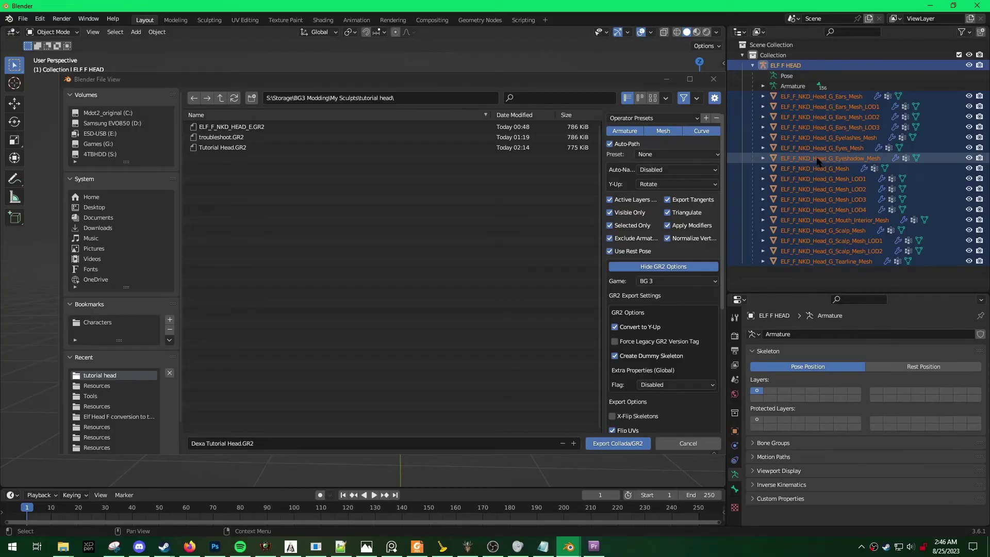
pyautogui.moveTo(580, 86); pyautogui.dragTo(582, 90)
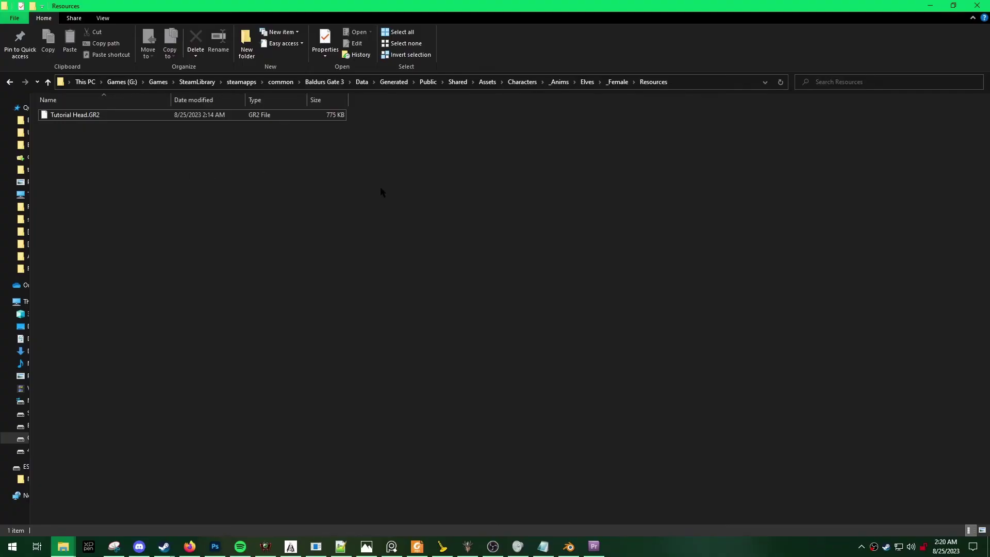
# Check the character's profile in the game's character creator, then return to the Resources folder
pyautogui.click(569, 546)
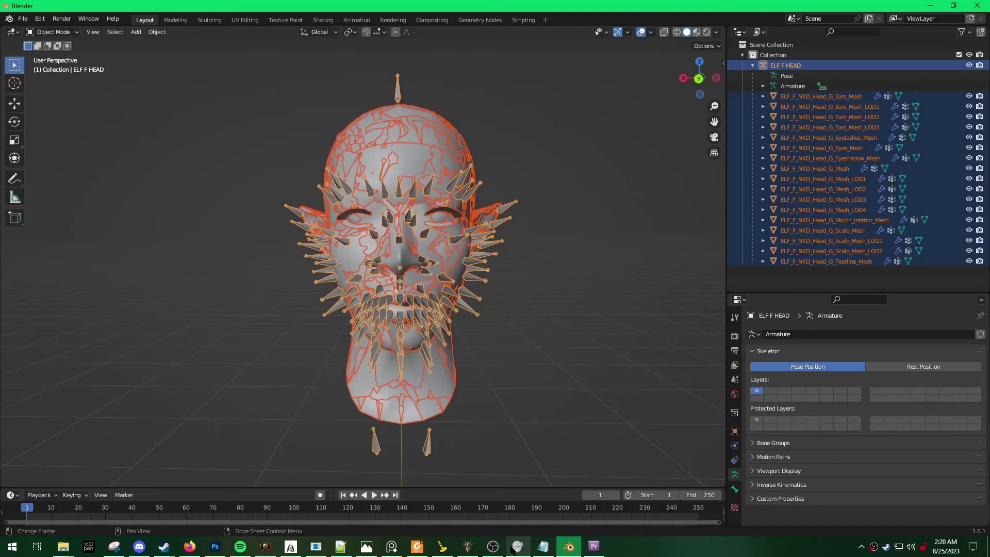
pyautogui.click(491, 546)
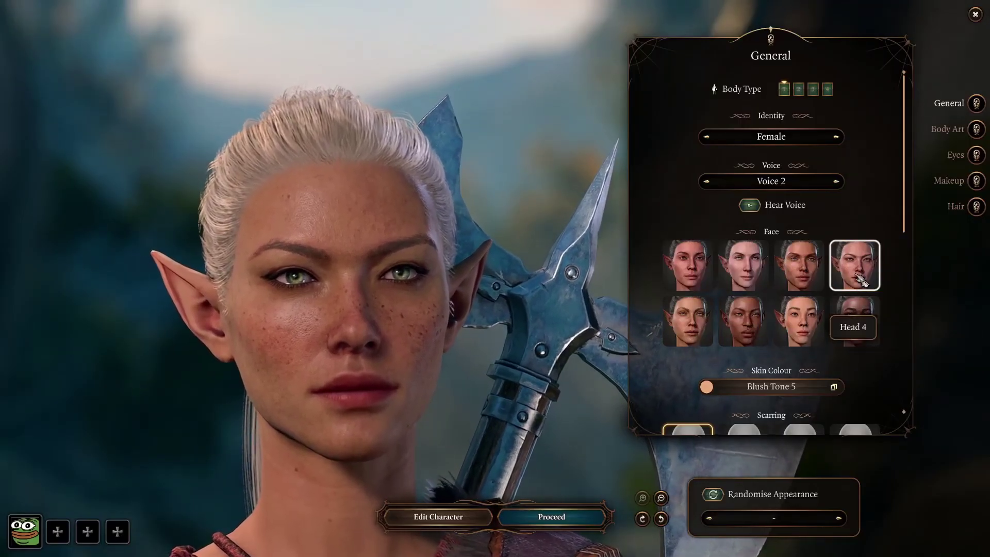
pyautogui.moveTo(567, 361); pyautogui.dragTo(416, 375)
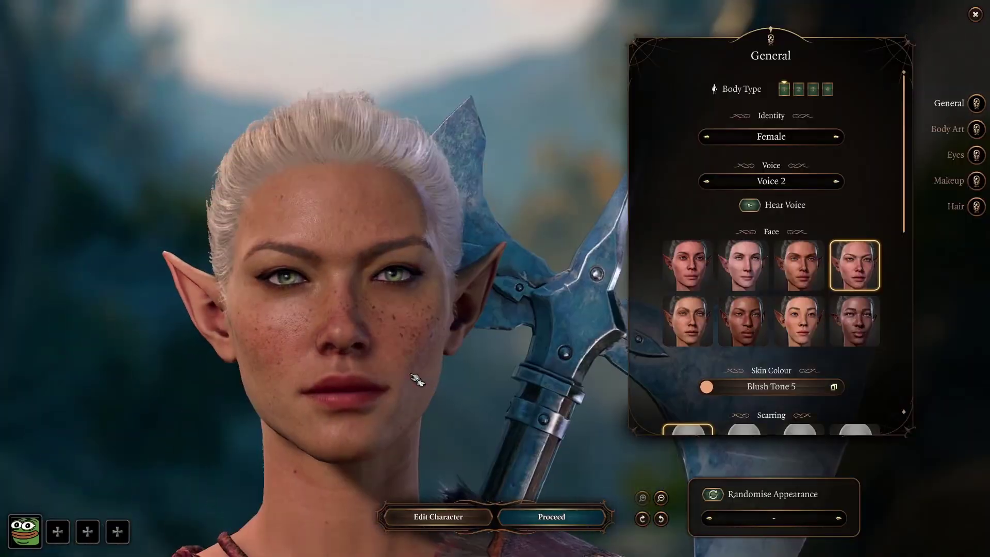
pyautogui.hotkey('alt', 'Tab')
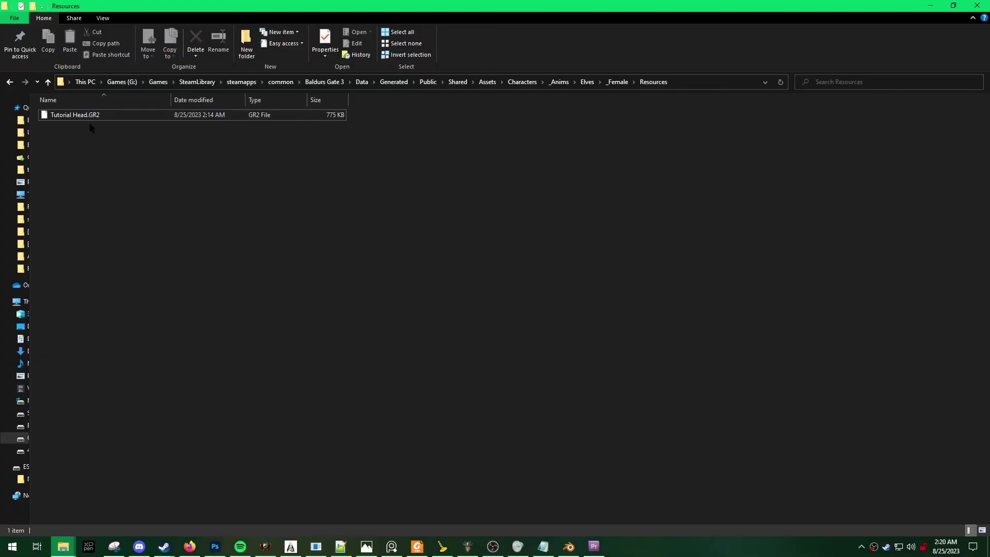
# Rename Tutorial Head.GR2 to ELF_F_NKD_HEAD_E.GR2
pyautogui.click(84, 118)
pyautogui.press('F2')
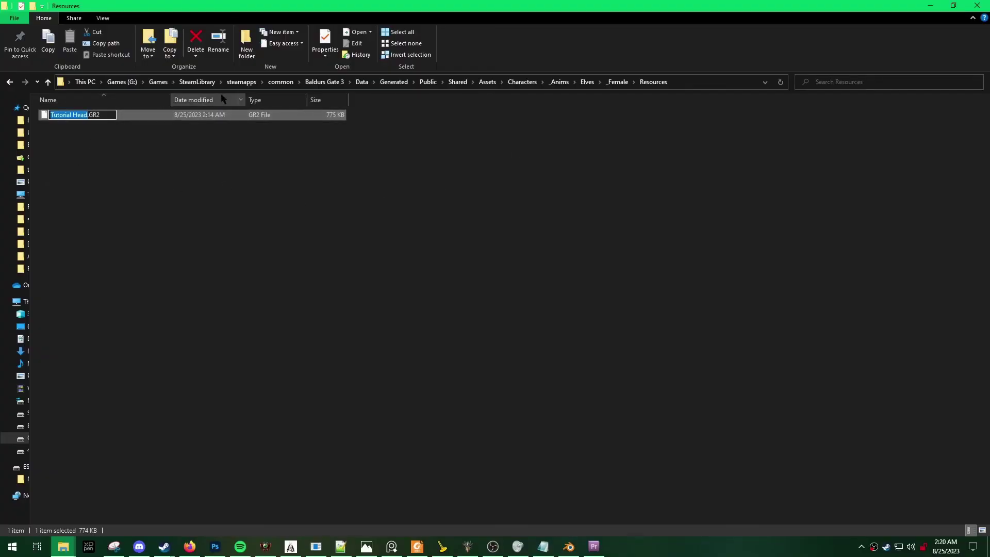
pyautogui.write('ELF_F_NKD_HEAD_E')
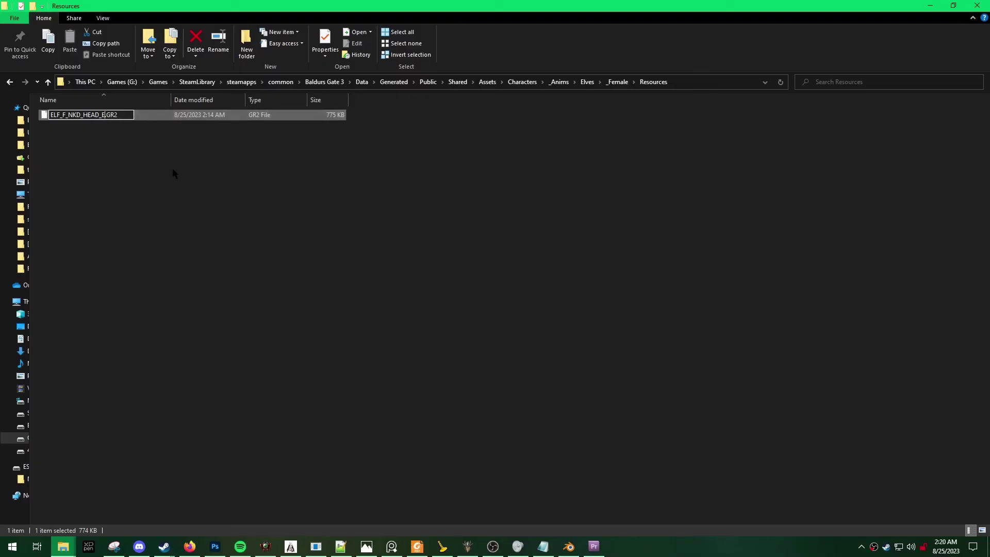
pyautogui.press('Return')
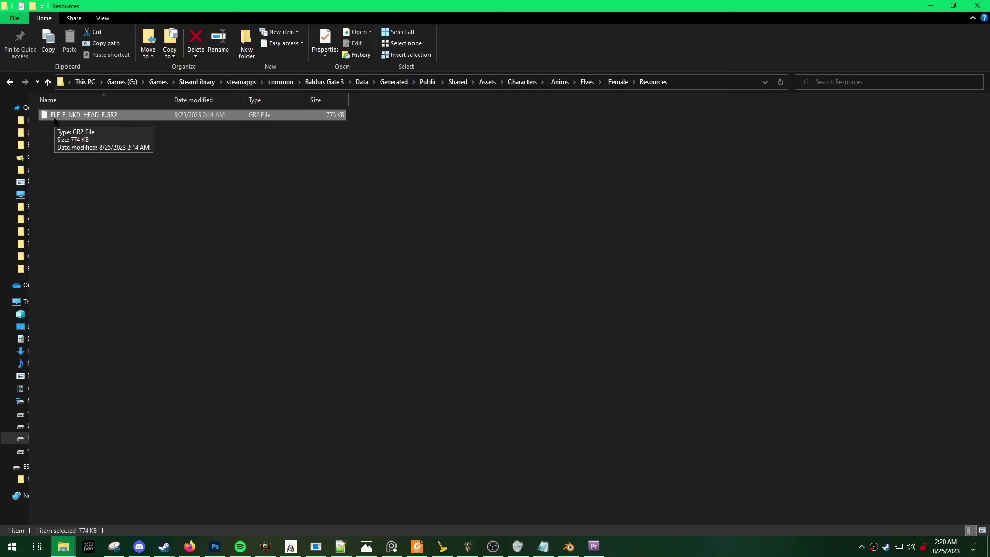
pyautogui.click(309, 155)
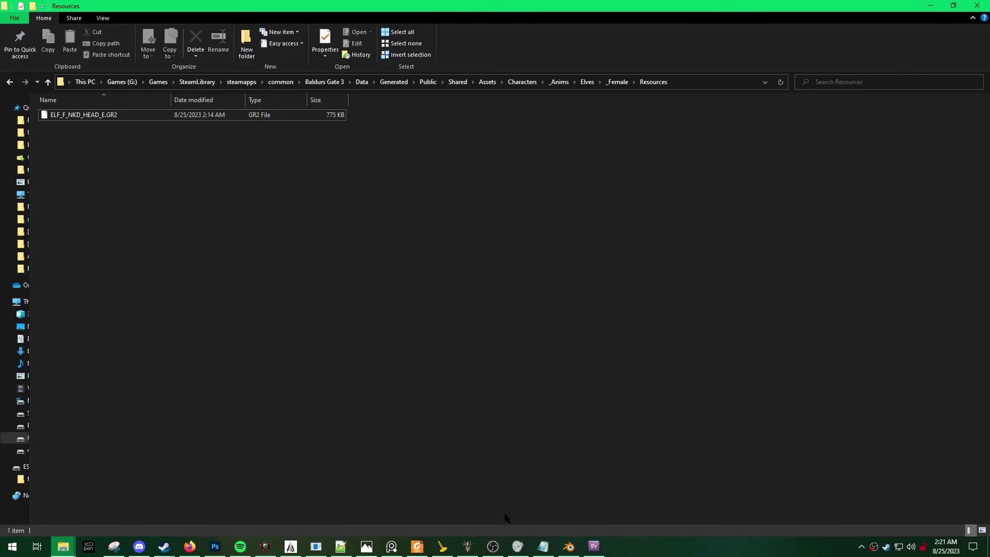
# Reapply the Head 4 face on the female elf and rotate her to inspect the new pointed nose
pyautogui.click(467, 546)
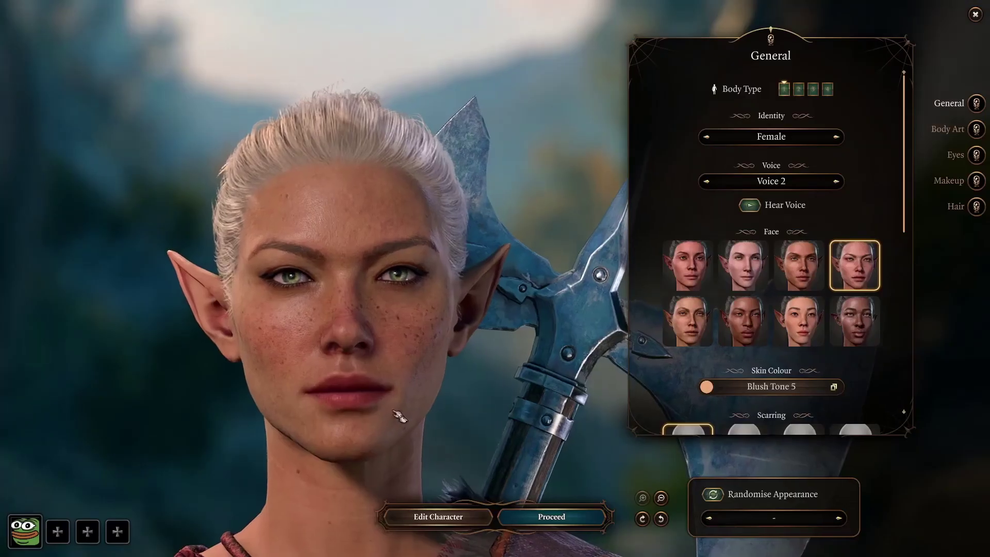
pyautogui.moveTo(371, 385); pyautogui.dragTo(446, 412)
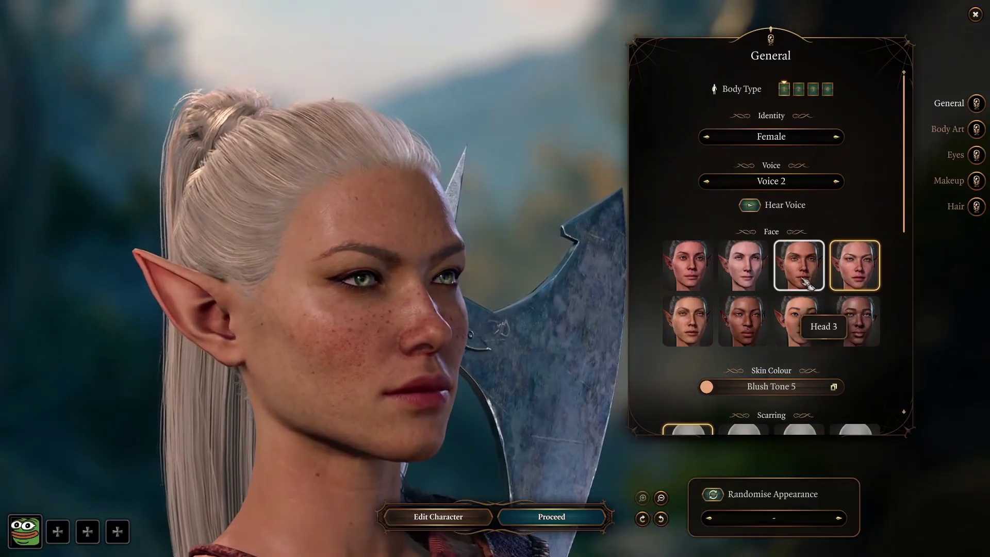
pyautogui.click(853, 283)
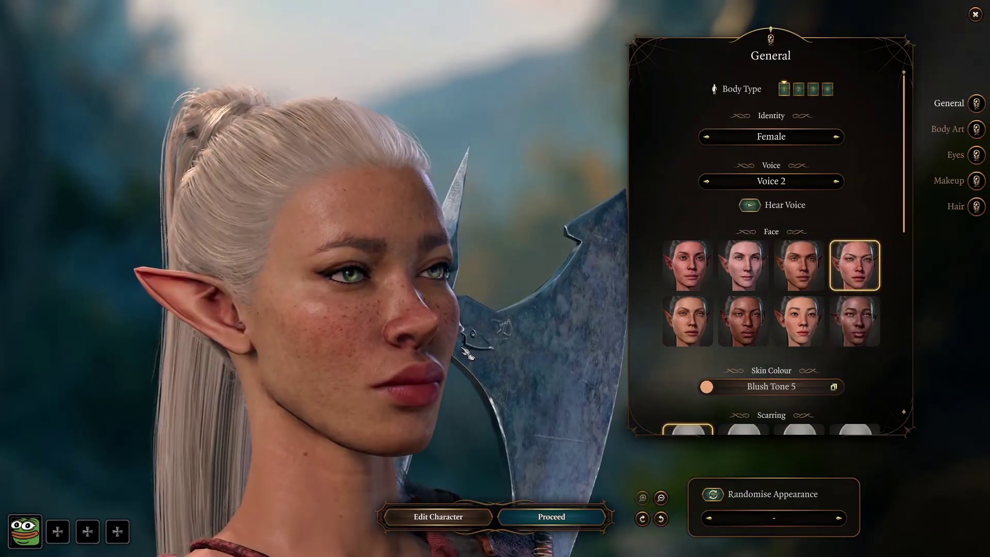
pyautogui.moveTo(504, 363); pyautogui.dragTo(510, 385)
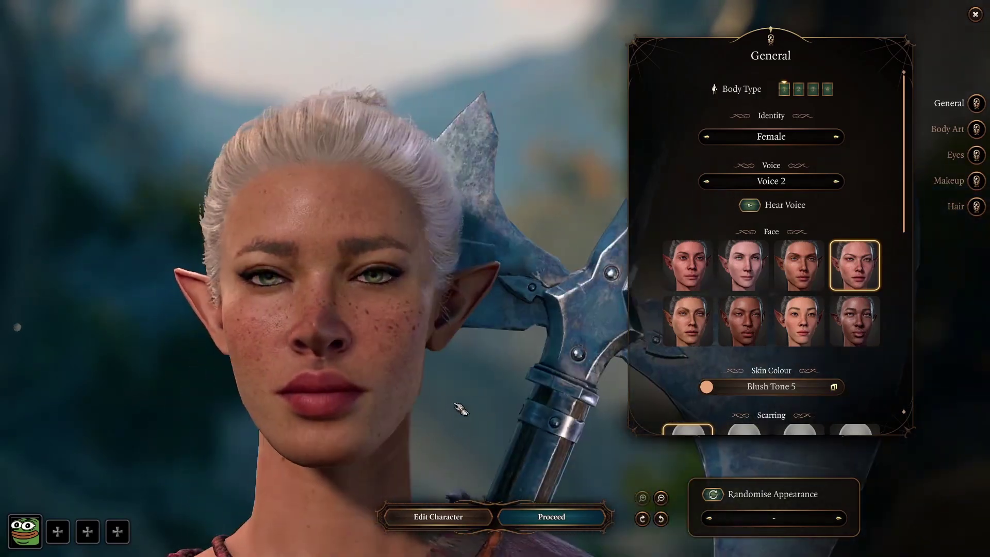
pyautogui.scroll(-3, 551, 411)
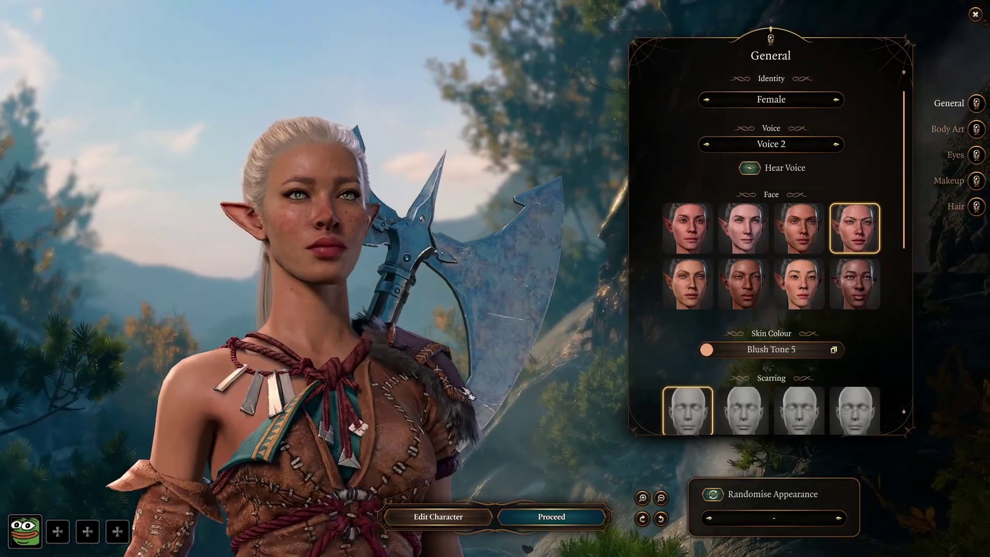
pyautogui.scroll(3, 556, 392)
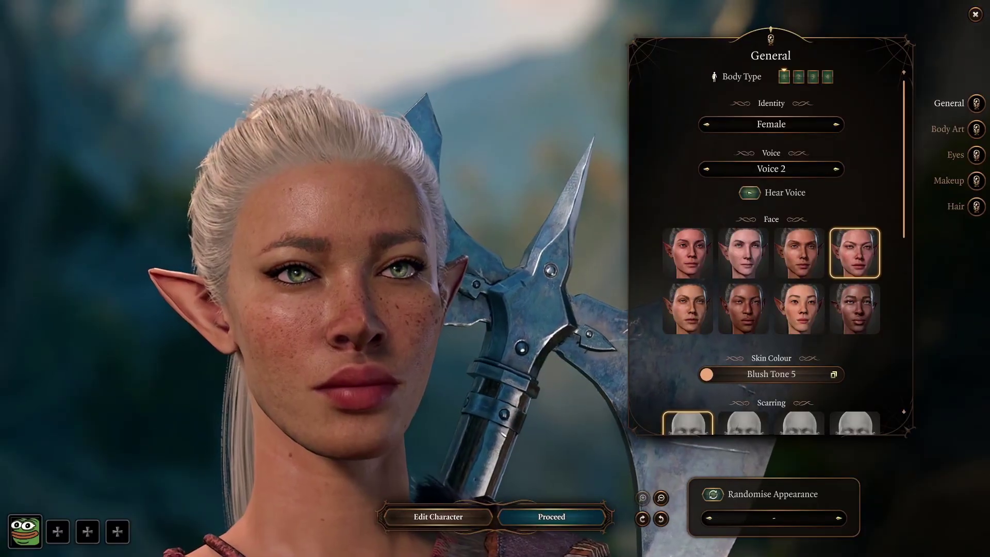